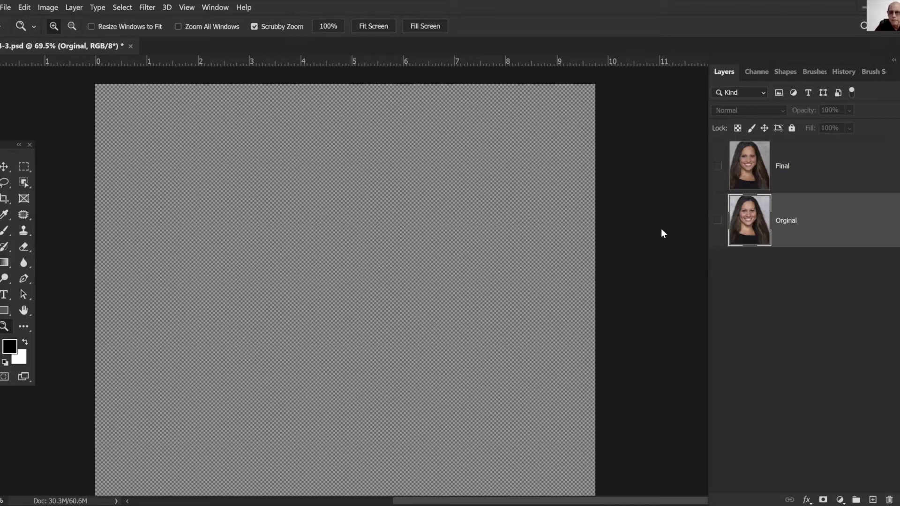
Show the Orginal portrait layer and compare it with the Final layer
{"action": "key", "text": "ctrl+1"}
{"action": "left_click", "coordinate": [721, 225]}
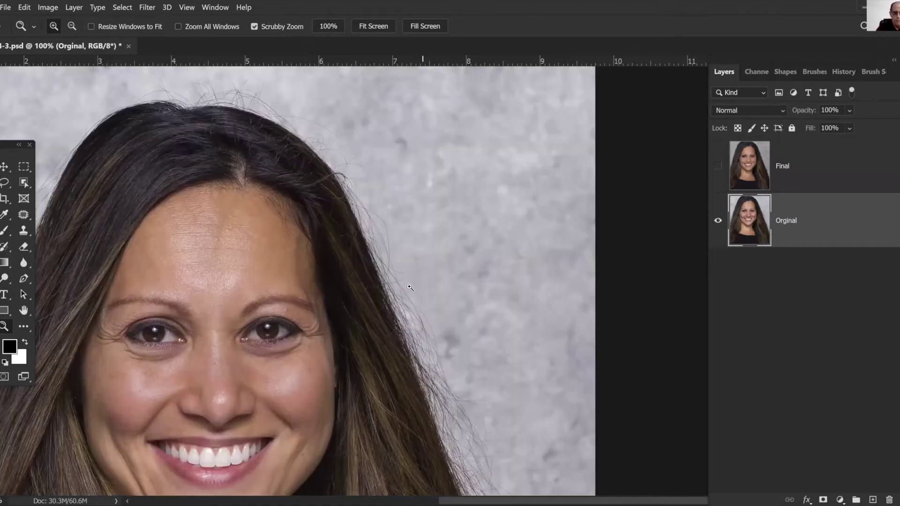
{"action": "left_click_drag", "start_coordinate": [404, 287], "coordinate": [358, 284]}
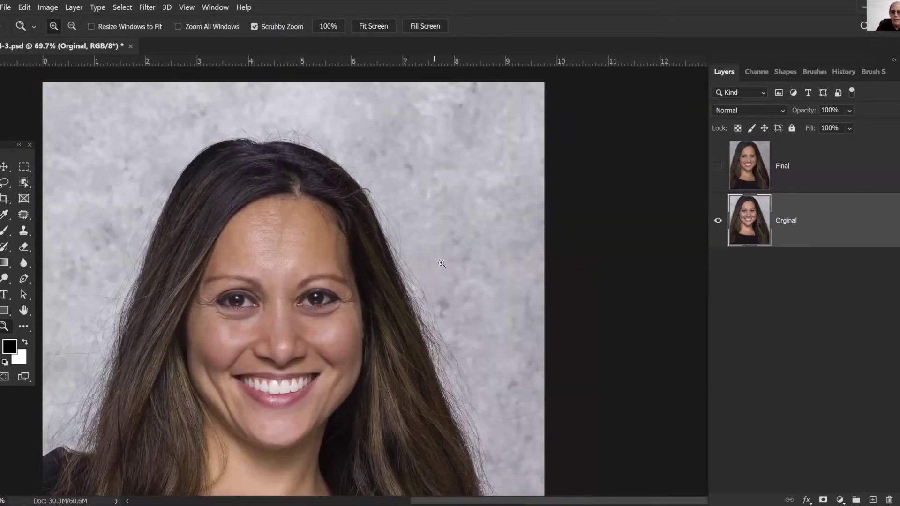
{"action": "left_click", "coordinate": [720, 189]}
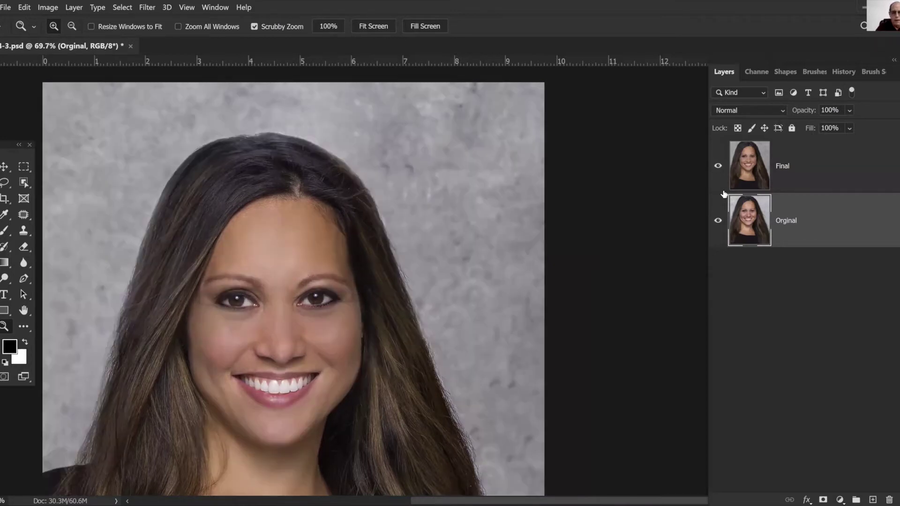
{"action": "left_click", "coordinate": [717, 168]}
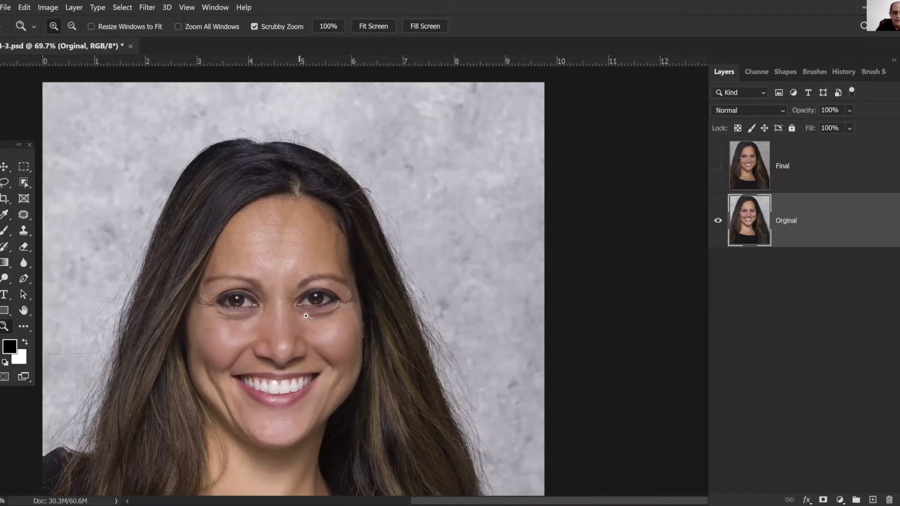
Duplicate the Orginal layer
{"action": "left_click_drag", "start_coordinate": [259, 331], "coordinate": [248, 331]}
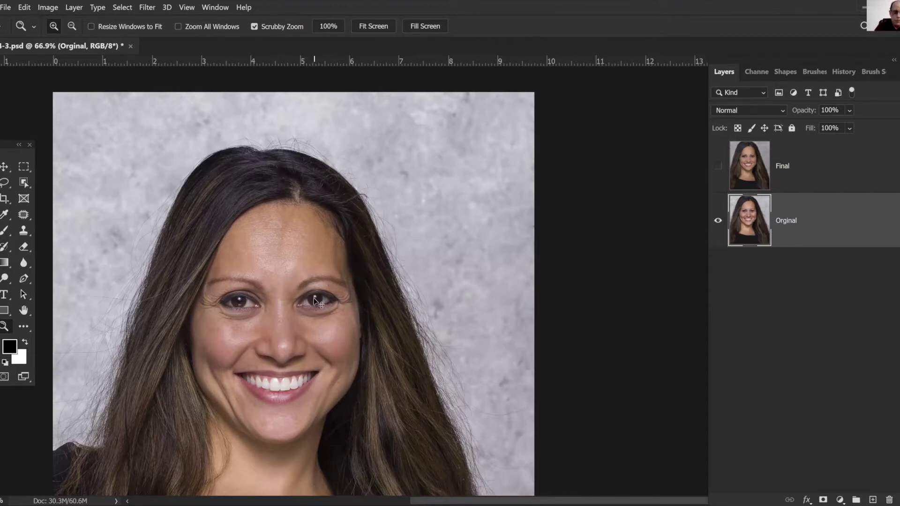
{"action": "key", "text": "ctrl+j"}
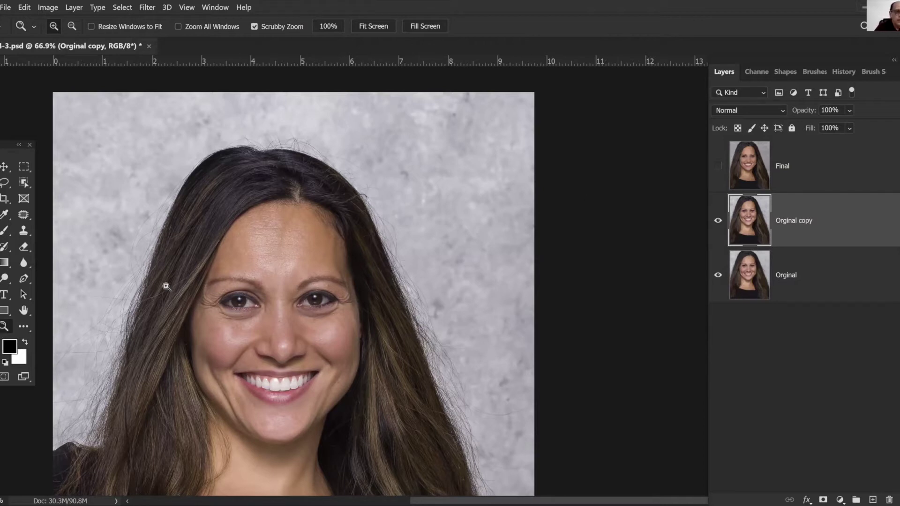
On the Orginal copy layer, use the Patch tool to smooth the shine and lines on the lower forehead above and between the eyebrows
{"action": "left_click", "coordinate": [211, 291]}
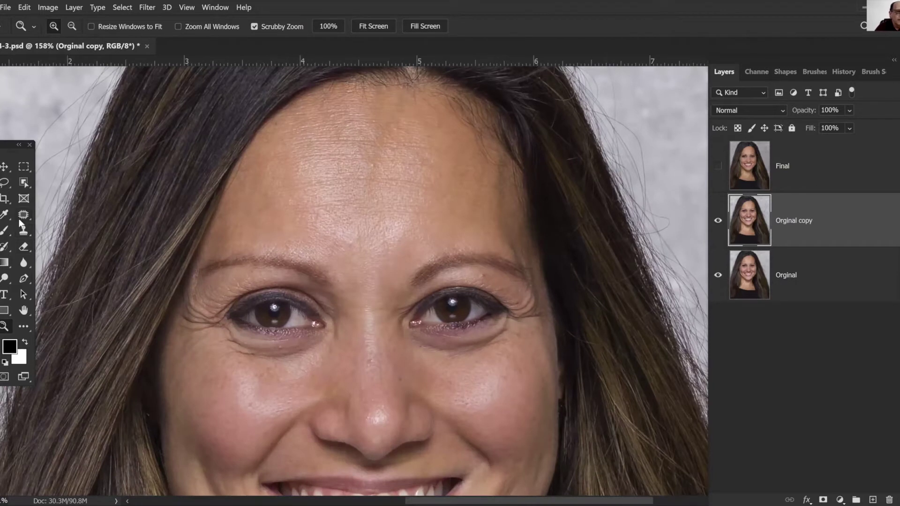
{"action": "left_click", "coordinate": [23, 215]}
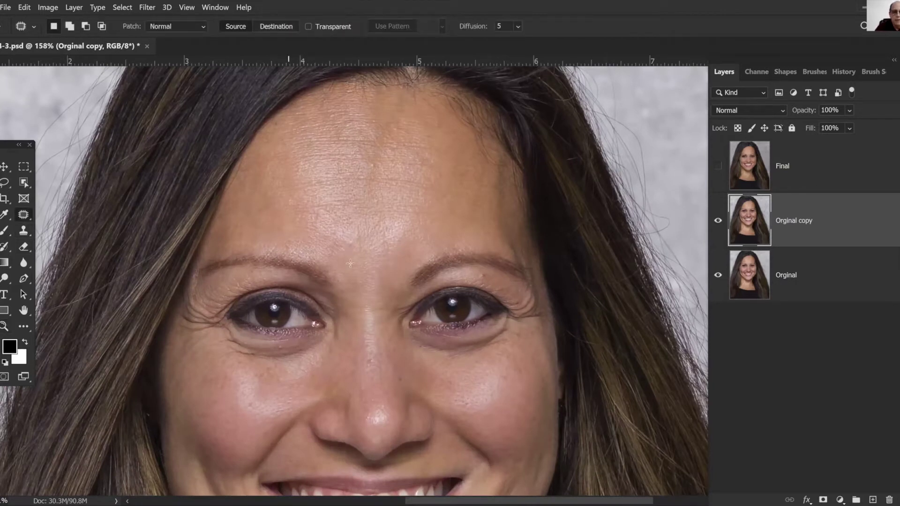
{"action": "mouse_move", "coordinate": [394, 281]}
{"action": "left_mouse_down"}
{"action": "mouse_move", "coordinate": [375, 288]}
{"action": "mouse_move", "coordinate": [380, 263]}
{"action": "left_mouse_up"}
{"action": "mouse_move", "coordinate": [456, 220]}
{"action": "left_mouse_down"}
{"action": "mouse_move", "coordinate": [411, 208]}
{"action": "mouse_move", "coordinate": [414, 238]}
{"action": "mouse_move", "coordinate": [449, 213]}
{"action": "left_mouse_up"}
{"action": "left_click_drag", "start_coordinate": [335, 263], "coordinate": [364, 238]}
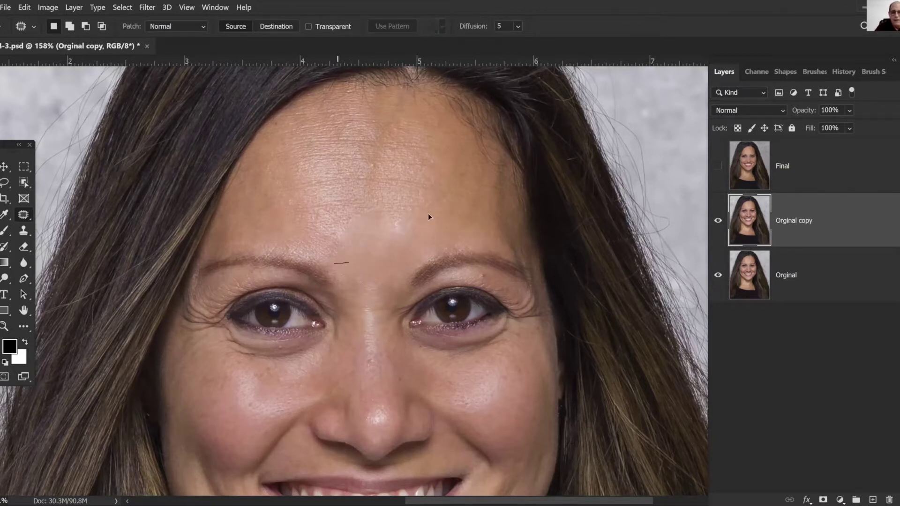
{"action": "left_click_drag", "start_coordinate": [428, 213], "coordinate": [457, 209]}
{"action": "mouse_move", "coordinate": [369, 241]}
{"action": "left_mouse_down"}
{"action": "mouse_move", "coordinate": [405, 239]}
{"action": "mouse_move", "coordinate": [394, 240]}
{"action": "left_mouse_up"}
{"action": "left_click_drag", "start_coordinate": [391, 233], "coordinate": [389, 259]}
{"action": "mouse_move", "coordinate": [331, 246]}
{"action": "left_mouse_down"}
{"action": "mouse_move", "coordinate": [316, 240]}
{"action": "mouse_move", "coordinate": [305, 211]}
{"action": "mouse_move", "coordinate": [368, 220]}
{"action": "left_mouse_up"}
{"action": "mouse_move", "coordinate": [311, 236]}
{"action": "left_mouse_down"}
{"action": "mouse_move", "coordinate": [325, 246]}
{"action": "mouse_move", "coordinate": [281, 187]}
{"action": "mouse_move", "coordinate": [325, 189]}
{"action": "mouse_move", "coordinate": [364, 234]}
{"action": "left_mouse_up"}
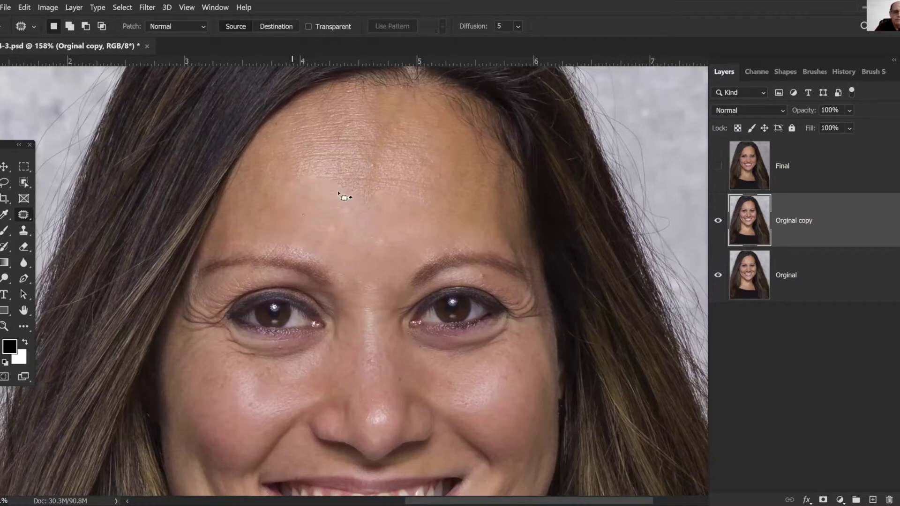
Patch the forehead lines and shine on the image-left side up to the hairline, using smoother forehead skin
{"action": "left_click_drag", "start_coordinate": [343, 195], "coordinate": [345, 188]}
{"action": "left_click_drag", "start_coordinate": [285, 123], "coordinate": [304, 120]}
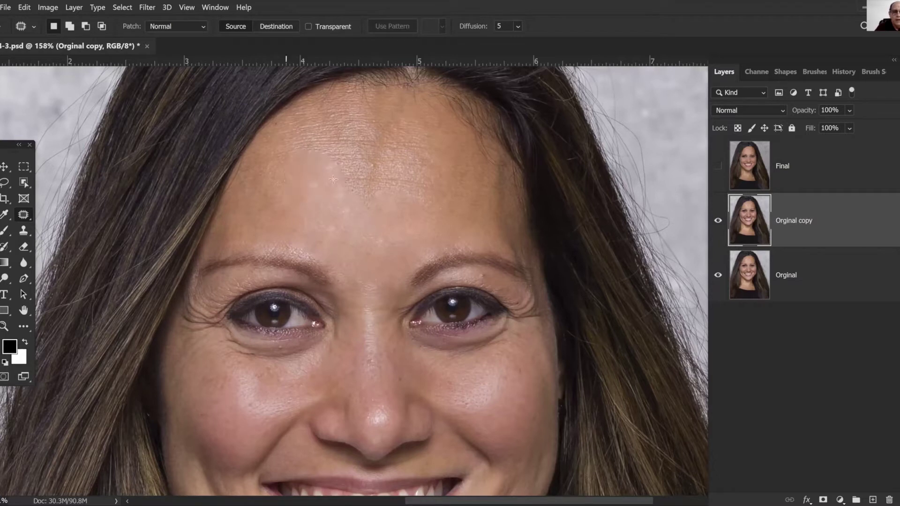
{"action": "mouse_move", "coordinate": [332, 179]}
{"action": "left_mouse_down"}
{"action": "mouse_move", "coordinate": [337, 211]}
{"action": "mouse_move", "coordinate": [319, 231]}
{"action": "left_mouse_up"}
{"action": "key", "text": "ctrl+d"}
{"action": "left_click_drag", "start_coordinate": [333, 151], "coordinate": [306, 157]}
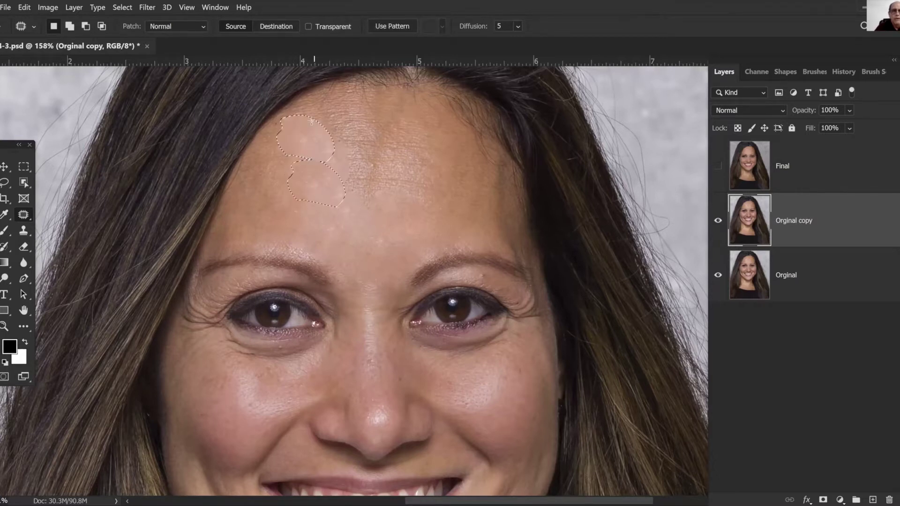
{"action": "mouse_move", "coordinate": [311, 118]}
{"action": "left_mouse_down"}
{"action": "mouse_move", "coordinate": [354, 107]}
{"action": "mouse_move", "coordinate": [361, 120]}
{"action": "mouse_move", "coordinate": [338, 175]}
{"action": "left_mouse_up"}
{"action": "mouse_move", "coordinate": [351, 130]}
{"action": "left_mouse_down"}
{"action": "mouse_move", "coordinate": [323, 151]}
{"action": "mouse_move", "coordinate": [376, 104]}
{"action": "left_mouse_up"}
{"action": "key", "text": "ctrl+d"}
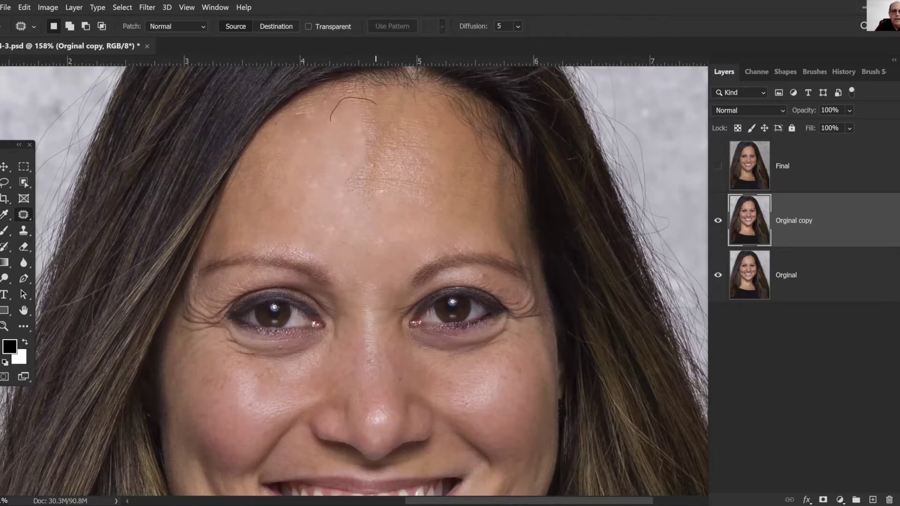
Patch the remaining lines in the middle of the forehead and the skin above the image-left eyebrow
{"action": "left_click_drag", "start_coordinate": [356, 192], "coordinate": [339, 180]}
{"action": "mouse_move", "coordinate": [358, 150]}
{"action": "left_mouse_down"}
{"action": "mouse_move", "coordinate": [334, 249]}
{"action": "mouse_move", "coordinate": [284, 234]}
{"action": "mouse_move", "coordinate": [261, 252]}
{"action": "mouse_move", "coordinate": [287, 236]}
{"action": "mouse_move", "coordinate": [267, 249]}
{"action": "left_mouse_up"}
{"action": "key", "text": "ctrl+d"}
{"action": "left_click_drag", "start_coordinate": [276, 246], "coordinate": [289, 176]}
{"action": "key", "text": "ctrl+d"}
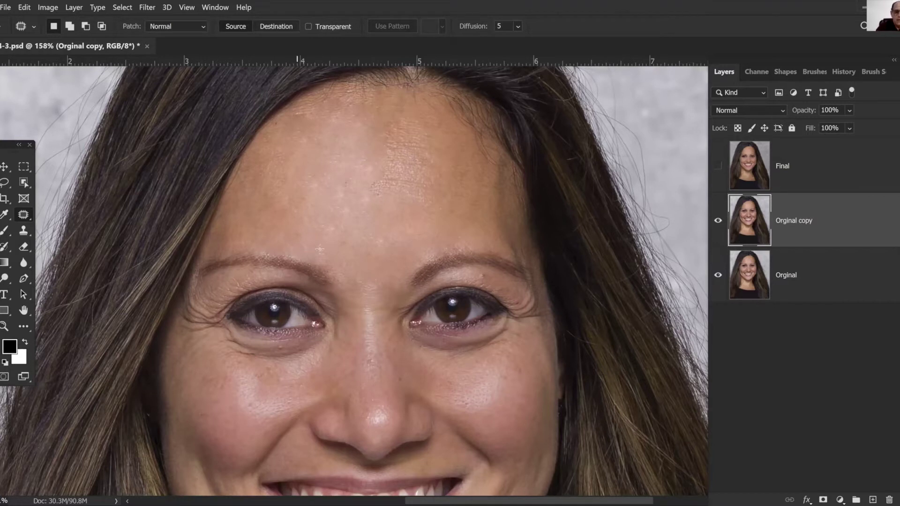
{"action": "mouse_move", "coordinate": [329, 210]}
{"action": "left_mouse_down"}
{"action": "mouse_move", "coordinate": [298, 253]}
{"action": "mouse_move", "coordinate": [309, 256]}
{"action": "left_mouse_up"}
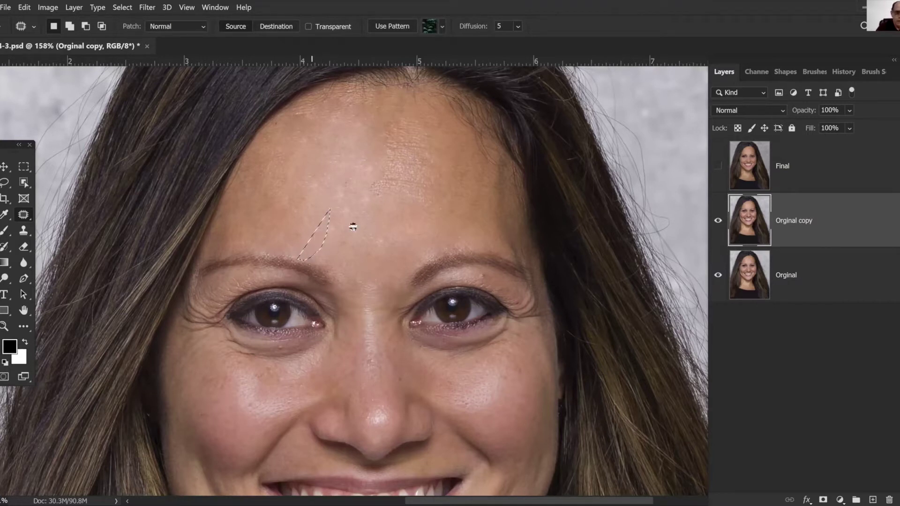
{"action": "key", "text": "ctrl+d"}
{"action": "left_click_drag", "start_coordinate": [359, 172], "coordinate": [374, 173]}
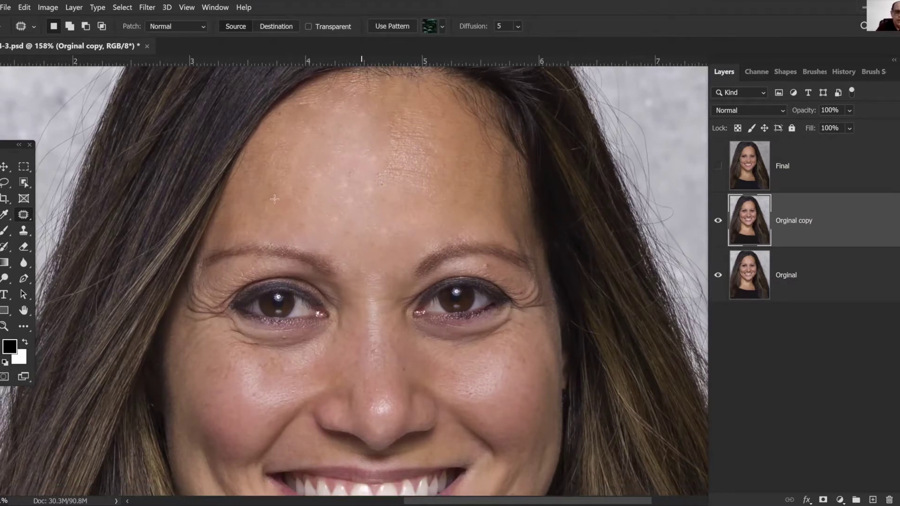
Patch the lines under the image-left eye and the wrinkles at its outer corner with smooth cheek skin
{"action": "mouse_move", "coordinate": [272, 334]}
{"action": "left_mouse_down"}
{"action": "mouse_move", "coordinate": [275, 199]}
{"action": "mouse_move", "coordinate": [265, 172]}
{"action": "mouse_move", "coordinate": [286, 209]}
{"action": "mouse_move", "coordinate": [315, 200]}
{"action": "mouse_move", "coordinate": [298, 228]}
{"action": "left_mouse_up"}
{"action": "key", "text": "ctrl+d"}
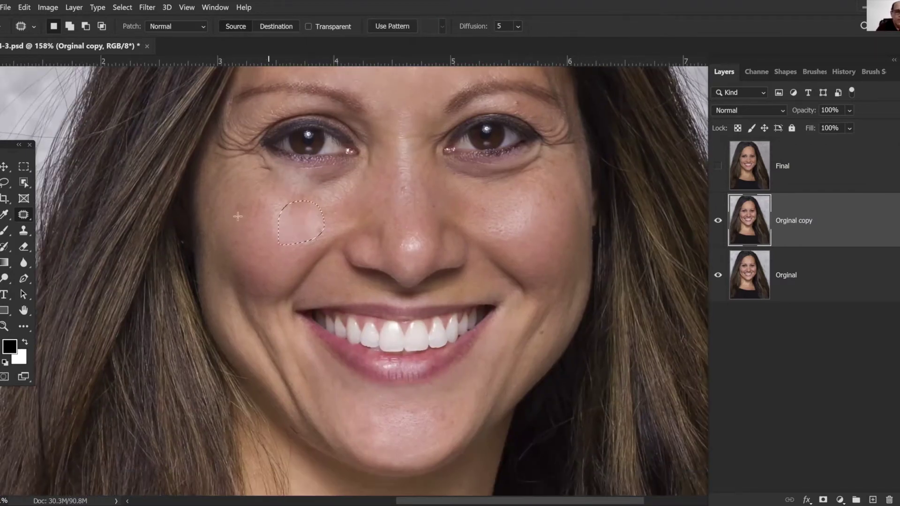
{"action": "mouse_move", "coordinate": [282, 228]}
{"action": "left_mouse_down"}
{"action": "mouse_move", "coordinate": [227, 182]}
{"action": "mouse_move", "coordinate": [252, 140]}
{"action": "mouse_move", "coordinate": [259, 161]}
{"action": "left_mouse_up"}
{"action": "key", "text": "ctrl+d"}
{"action": "left_click_drag", "start_coordinate": [240, 148], "coordinate": [259, 195]}
{"action": "left_click_drag", "start_coordinate": [264, 156], "coordinate": [263, 155]}
{"action": "key", "text": "ctrl+d"}
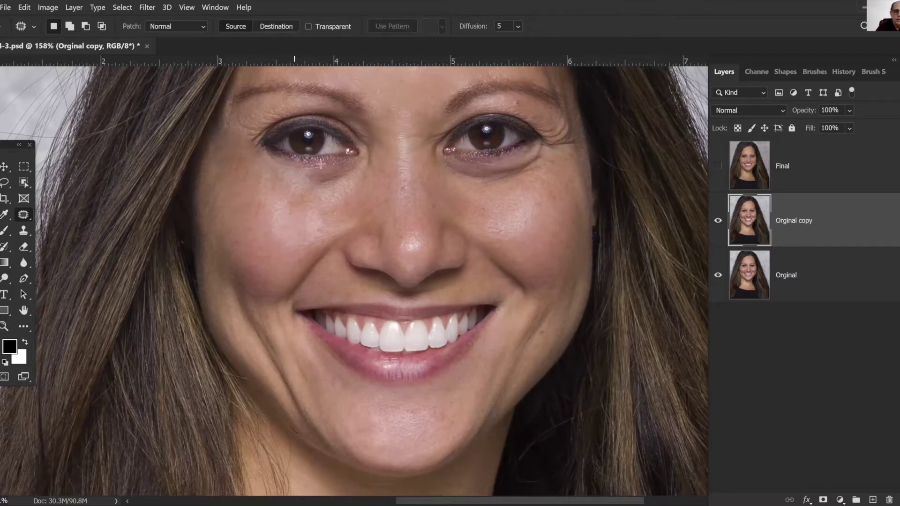
Try to patch the skin on the upper cheek below the image-left eye
{"action": "left_click_drag", "start_coordinate": [330, 198], "coordinate": [281, 215]}
{"action": "key", "text": "ctrl+d"}
{"action": "key", "text": "ctrl+z"}
{"action": "key", "text": "ctrl+d"}
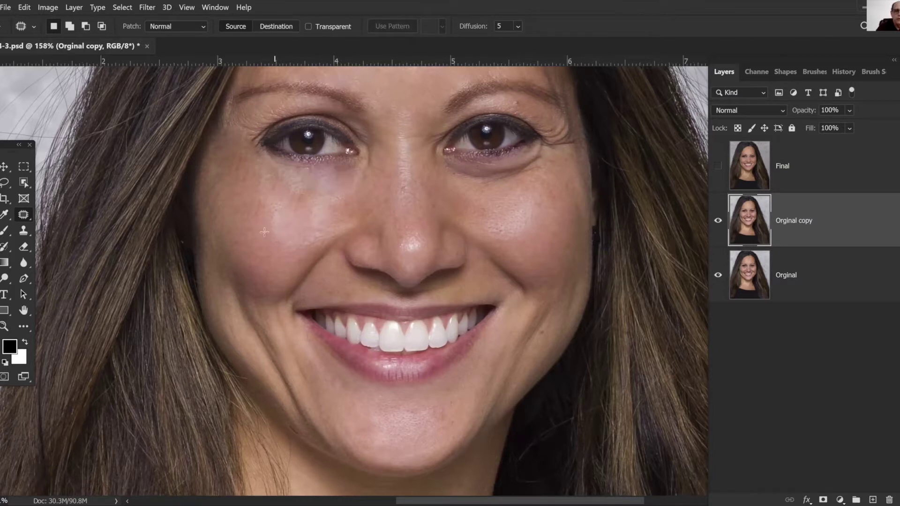
Patch the skin around the outer corner of the image-left eye and beneath its eyebrow with cheek skin
{"action": "mouse_move", "coordinate": [305, 224]}
{"action": "left_mouse_down"}
{"action": "mouse_move", "coordinate": [257, 230]}
{"action": "mouse_move", "coordinate": [236, 154]}
{"action": "mouse_move", "coordinate": [246, 104]}
{"action": "mouse_move", "coordinate": [265, 115]}
{"action": "mouse_move", "coordinate": [238, 151]}
{"action": "left_mouse_up"}
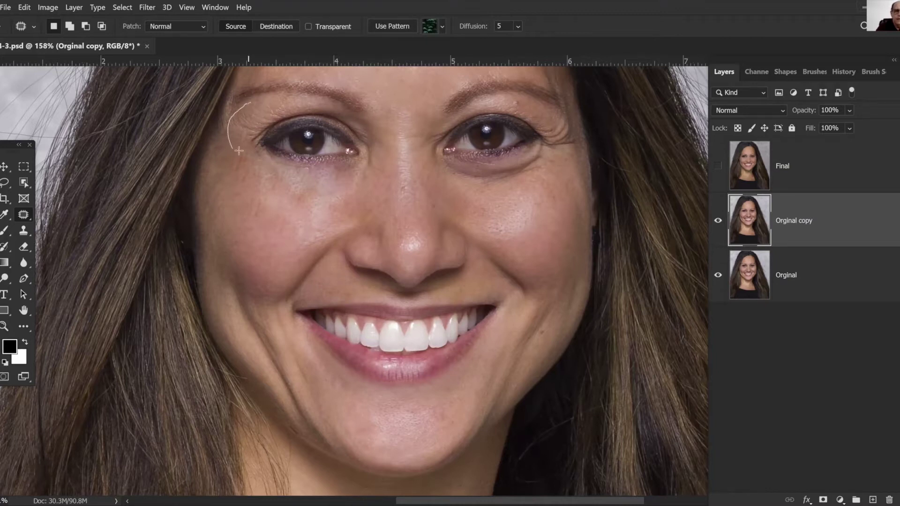
{"action": "left_click_drag", "start_coordinate": [260, 203], "coordinate": [260, 203]}
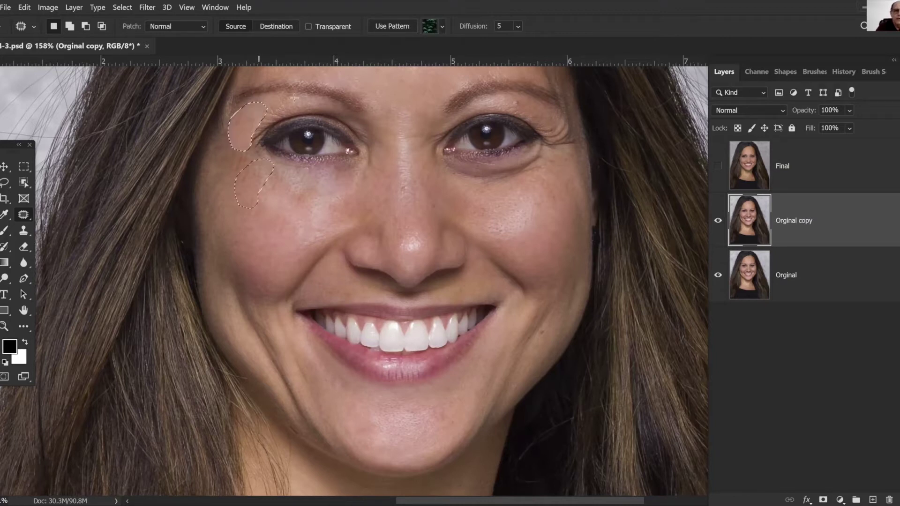
{"action": "left_click_drag", "start_coordinate": [294, 97], "coordinate": [263, 117]}
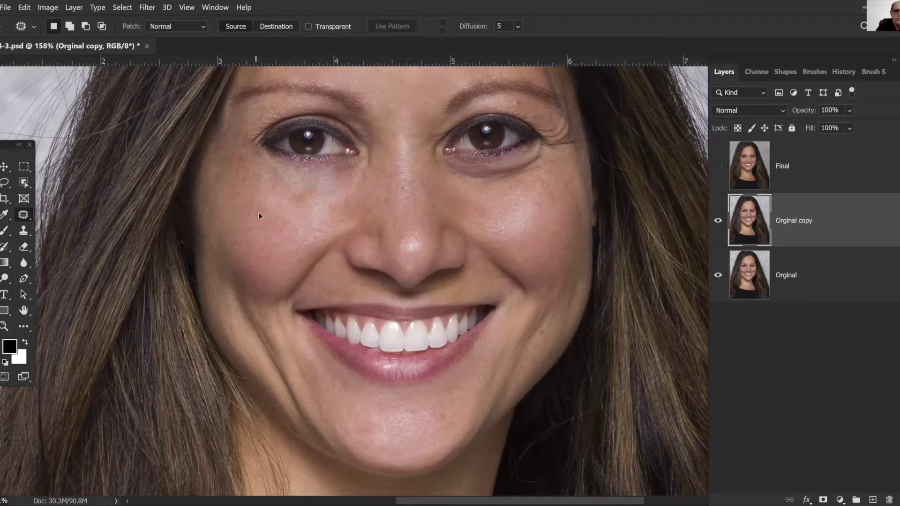
{"action": "left_click_drag", "start_coordinate": [280, 107], "coordinate": [259, 212]}
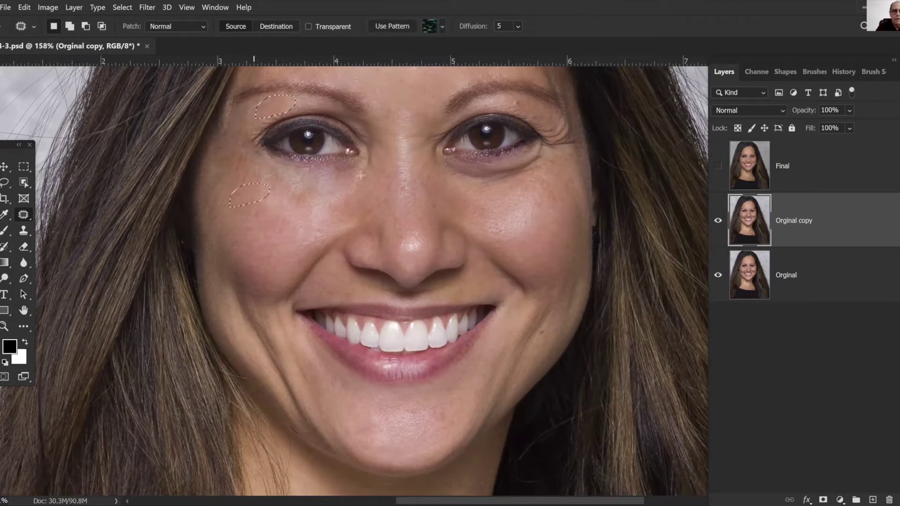
{"action": "key", "text": "ctrl+d"}
{"action": "key", "text": "ctrl+d"}
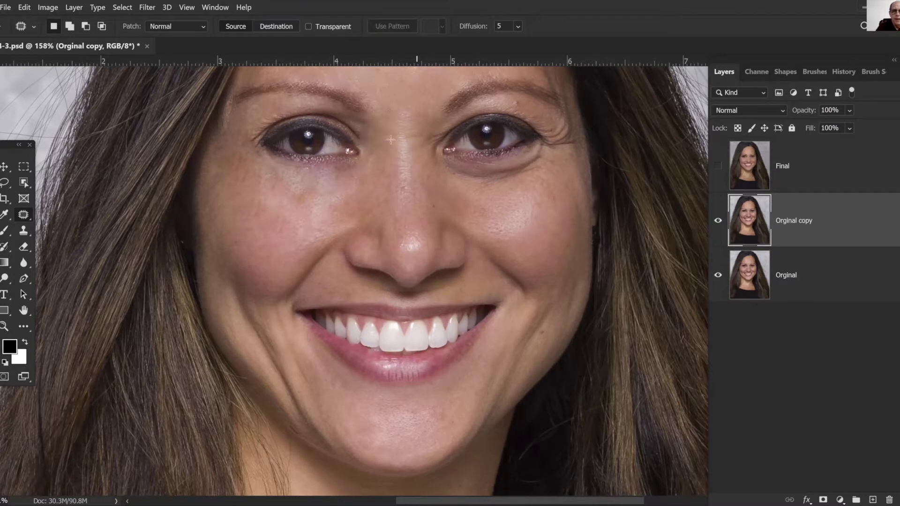
Patch the shine on the nose and on the image-left cheek below the eye with forehead skin
{"action": "mouse_move", "coordinate": [393, 117]}
{"action": "left_mouse_down"}
{"action": "mouse_move", "coordinate": [424, 182]}
{"action": "mouse_move", "coordinate": [396, 169]}
{"action": "left_mouse_up"}
{"action": "left_click_drag", "start_coordinate": [394, 71], "coordinate": [396, 118]}
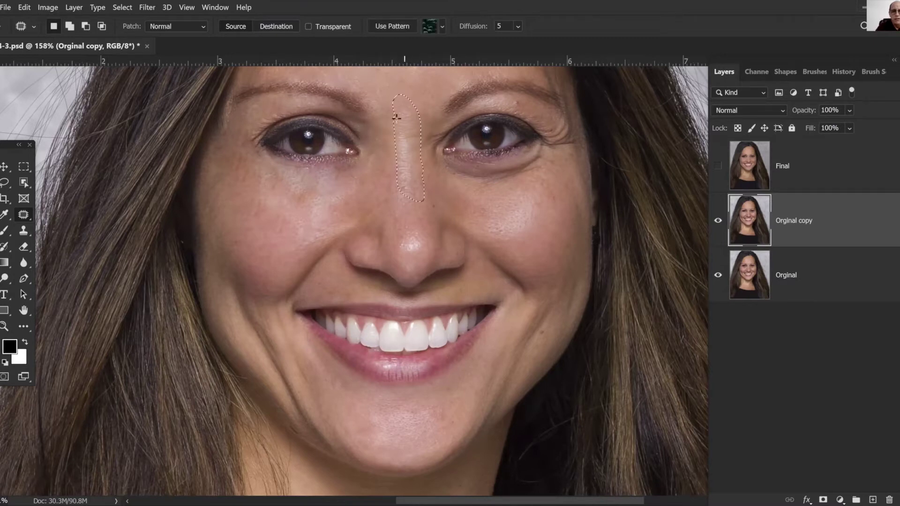
{"action": "key", "text": "ctrl+d"}
{"action": "mouse_move", "coordinate": [424, 243]}
{"action": "left_mouse_down"}
{"action": "mouse_move", "coordinate": [400, 215]}
{"action": "mouse_move", "coordinate": [281, 242]}
{"action": "mouse_move", "coordinate": [274, 235]}
{"action": "mouse_move", "coordinate": [328, 227]}
{"action": "mouse_move", "coordinate": [367, 82]}
{"action": "mouse_move", "coordinate": [382, 74]}
{"action": "left_mouse_up"}
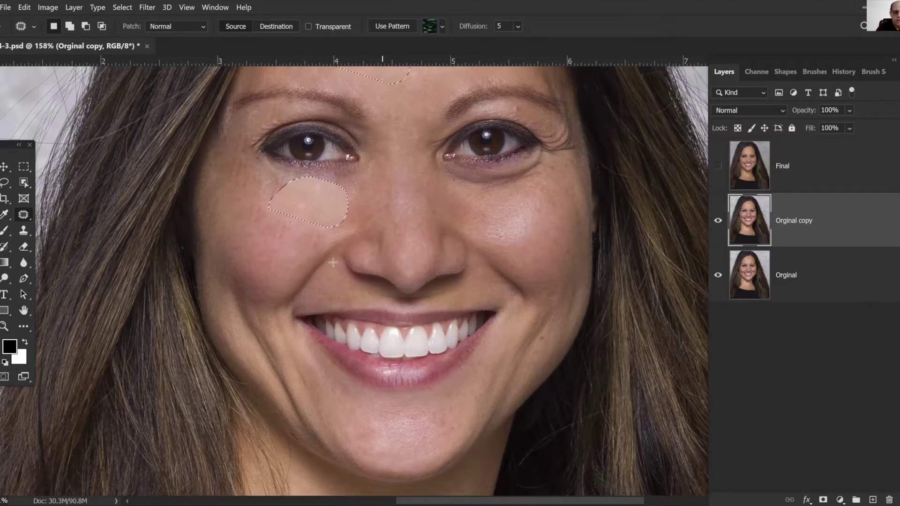
{"action": "key", "text": "ctrl+d"}
Patch the image-left cheek and the upper smile line between the nose and the corner of the mouth
{"action": "left_click_drag", "start_coordinate": [313, 232], "coordinate": [276, 271]}
{"action": "left_click_drag", "start_coordinate": [305, 267], "coordinate": [228, 278]}
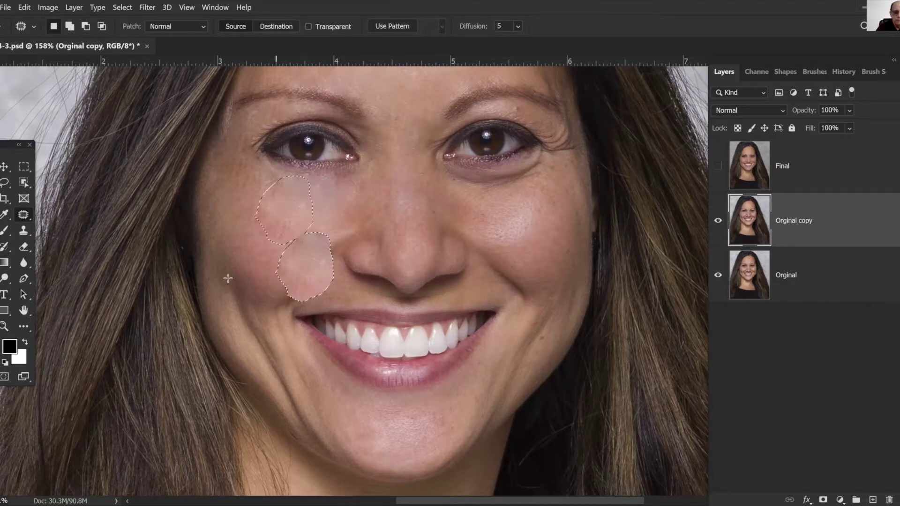
{"action": "mouse_move", "coordinate": [248, 319]}
{"action": "left_mouse_down"}
{"action": "mouse_move", "coordinate": [290, 396]}
{"action": "mouse_move", "coordinate": [232, 277]}
{"action": "left_mouse_up"}
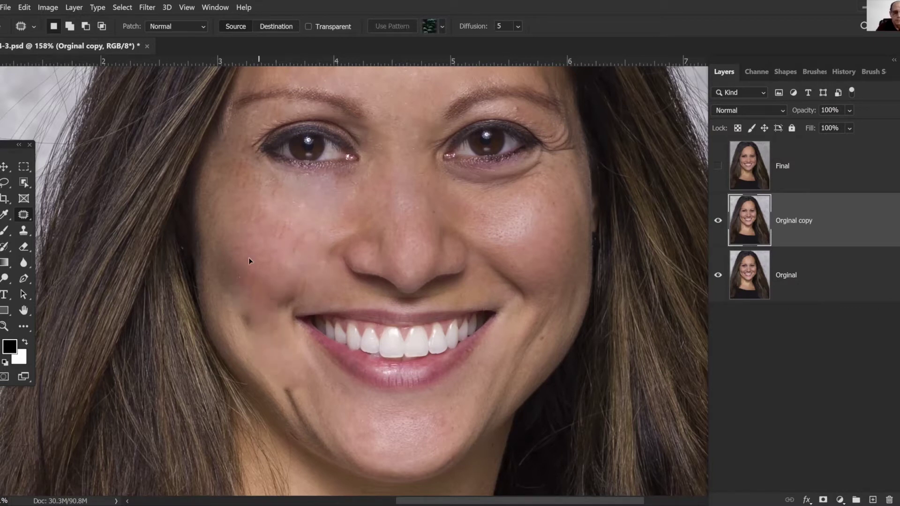
{"action": "left_click_drag", "start_coordinate": [268, 258], "coordinate": [275, 235]}
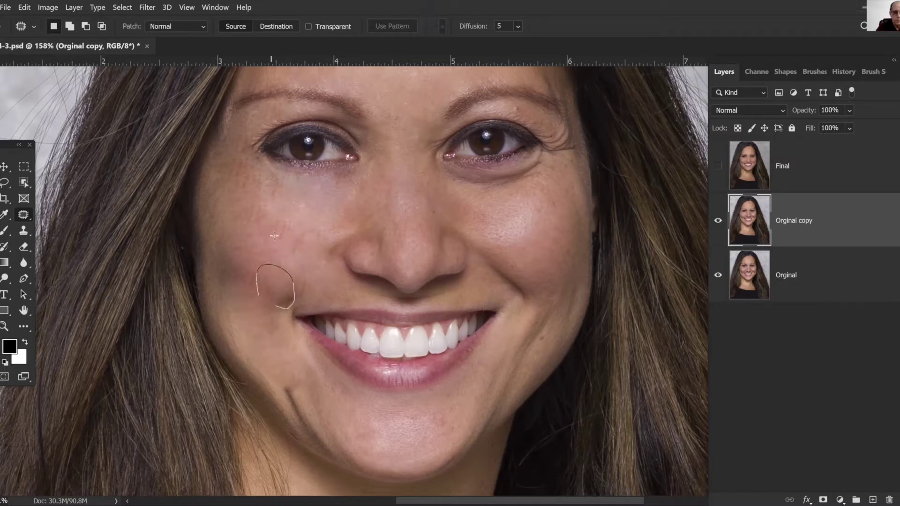
{"action": "left_click_drag", "start_coordinate": [277, 286], "coordinate": [287, 343]}
Patch the lower part of the image-left smile line, between the mouth and the jaw
{"action": "mouse_move", "coordinate": [270, 380]}
{"action": "left_mouse_down"}
{"action": "mouse_move", "coordinate": [326, 445]}
{"action": "mouse_move", "coordinate": [275, 401]}
{"action": "left_mouse_up"}
{"action": "left_click_drag", "start_coordinate": [259, 243], "coordinate": [258, 242]}
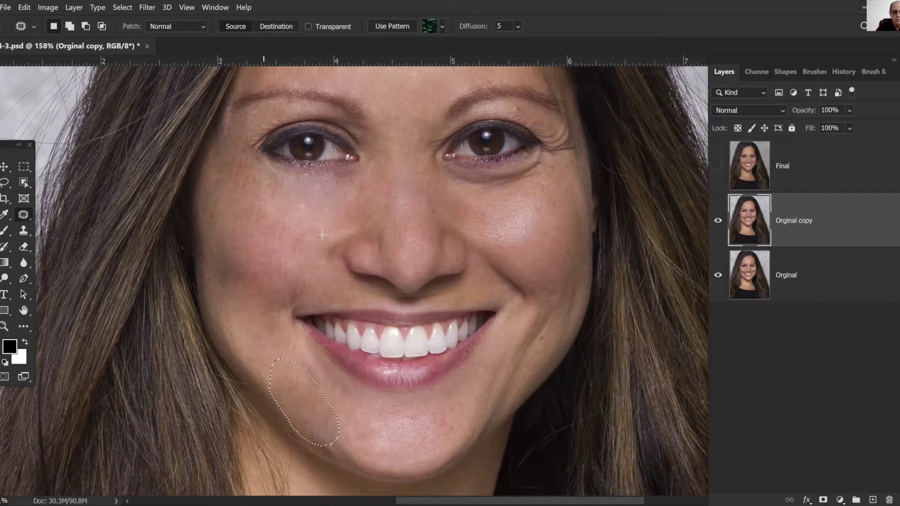
{"action": "key", "text": "ctrl+d"}
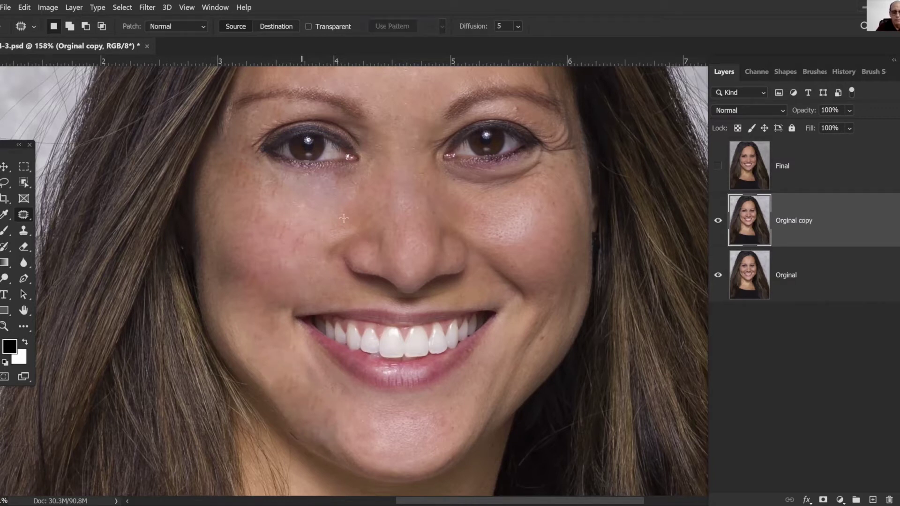
Patch the remaining uneven skin beside the nose and on the outer image-left cheek
{"action": "left_click_drag", "start_coordinate": [336, 243], "coordinate": [328, 259]}
{"action": "key", "text": "ctrl+d"}
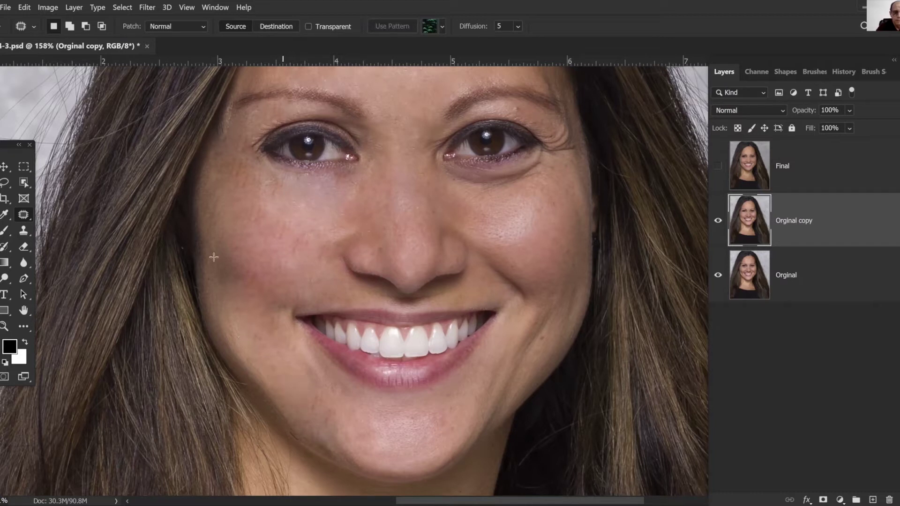
{"action": "left_click_drag", "start_coordinate": [235, 195], "coordinate": [279, 183]}
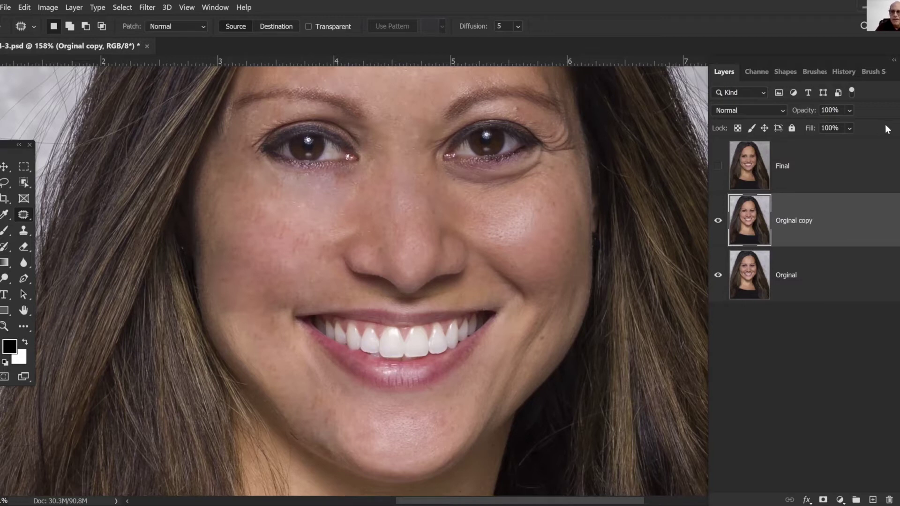
Lower the opacity of the Orginal copy layer to 58%
{"action": "left_click", "coordinate": [849, 128]}
{"action": "left_click_drag", "start_coordinate": [885, 125], "coordinate": [864, 122]}
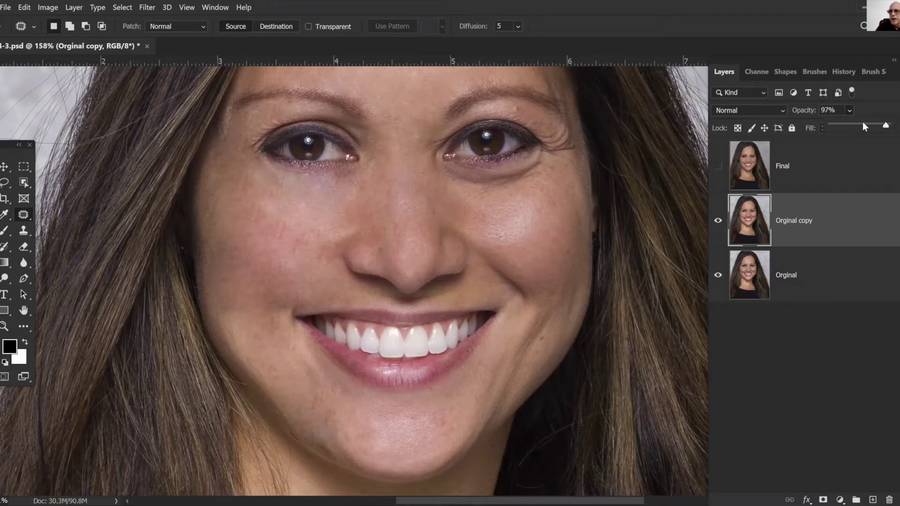
{"action": "left_click_drag", "start_coordinate": [865, 127], "coordinate": [863, 126]}
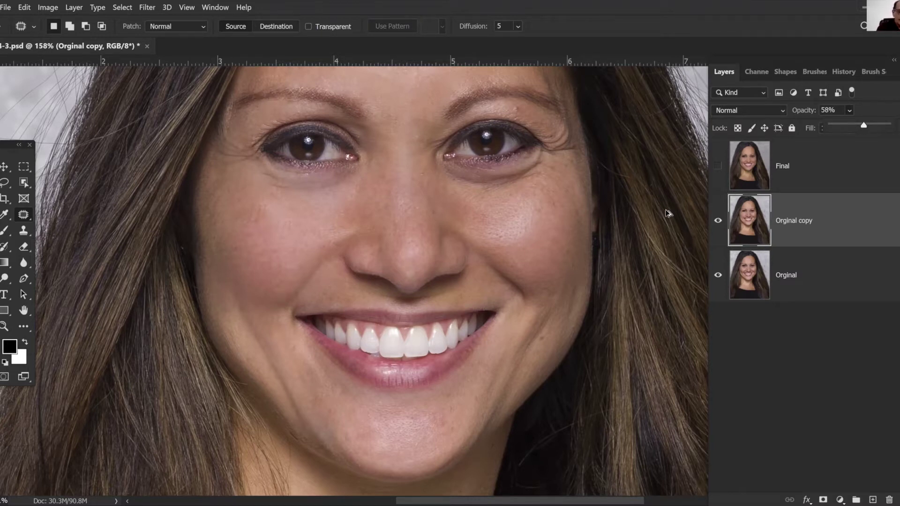
Stamp all visible layers onto a new layer above Orginal copy
{"action": "key", "text": "ctrl+shift+alt+e"}
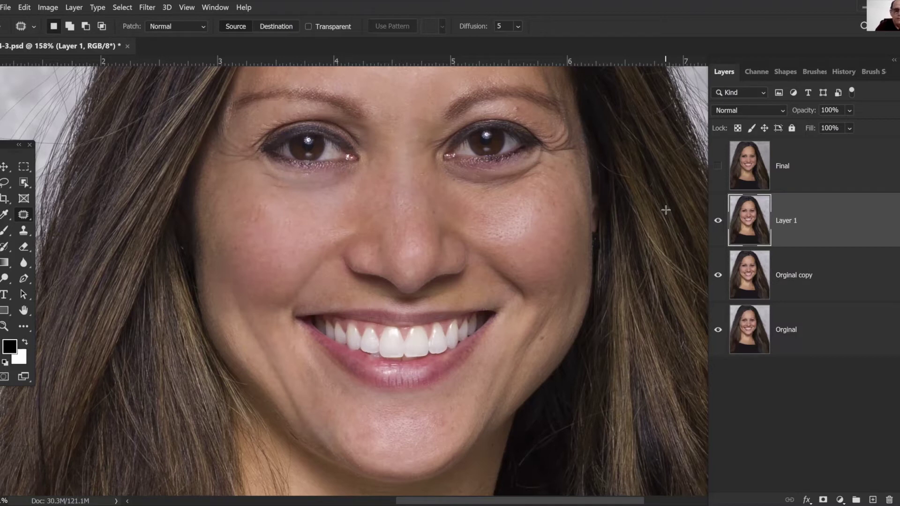
Copy a freehand selection around the image-left half of the mouth onto a new layer and set its blend mode to Multiply
{"action": "left_click", "coordinate": [5, 327]}
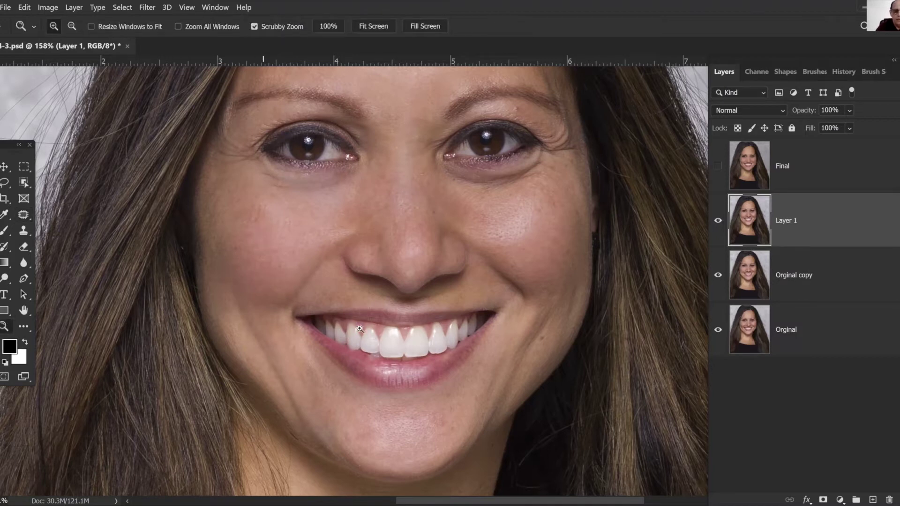
{"action": "left_click_drag", "start_coordinate": [311, 286], "coordinate": [25, 330]}
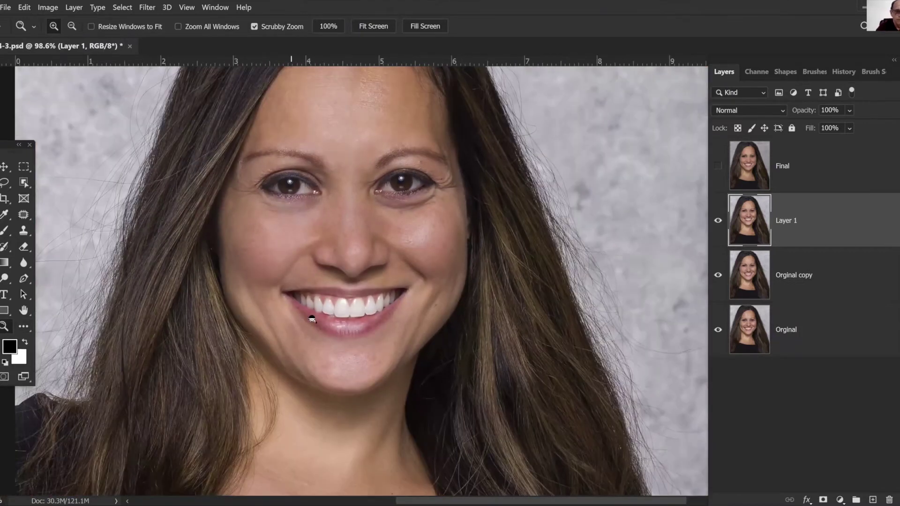
{"action": "left_click_drag", "start_coordinate": [311, 319], "coordinate": [669, 170]}
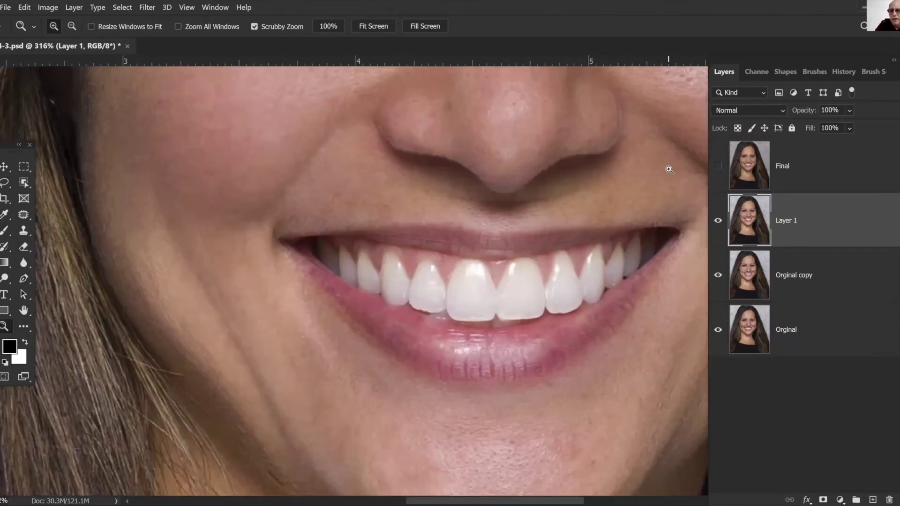
{"action": "left_click", "coordinate": [5, 184]}
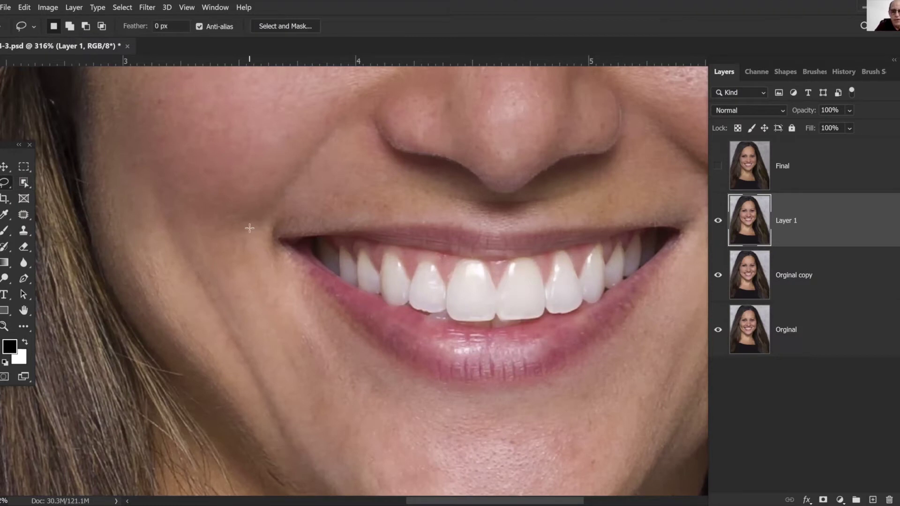
{"action": "mouse_move", "coordinate": [249, 228]}
{"action": "left_mouse_down"}
{"action": "mouse_move", "coordinate": [318, 193]}
{"action": "mouse_move", "coordinate": [482, 204]}
{"action": "mouse_move", "coordinate": [513, 302]}
{"action": "mouse_move", "coordinate": [500, 415]}
{"action": "mouse_move", "coordinate": [377, 395]}
{"action": "mouse_move", "coordinate": [344, 377]}
{"action": "mouse_move", "coordinate": [245, 239]}
{"action": "left_mouse_up"}
{"action": "key", "text": "ctrl+j"}
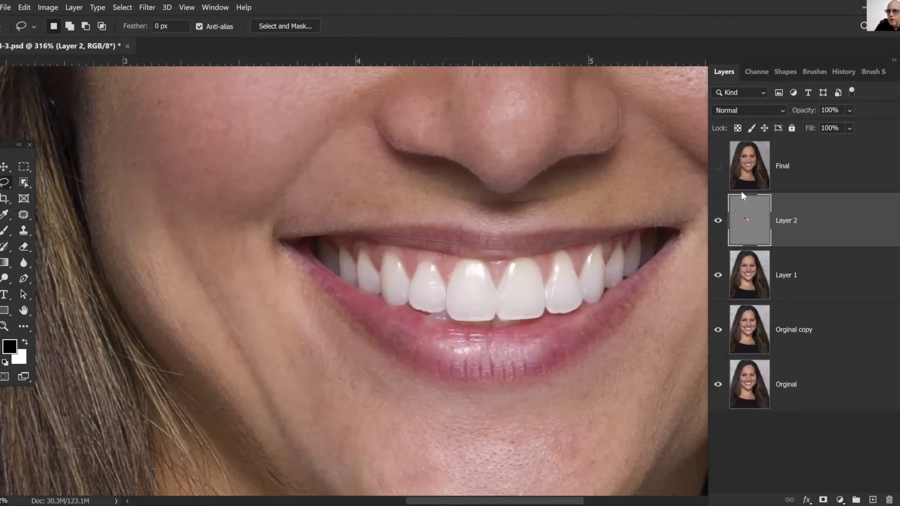
{"action": "left_click", "coordinate": [748, 110]}
{"action": "left_click", "coordinate": [750, 164]}
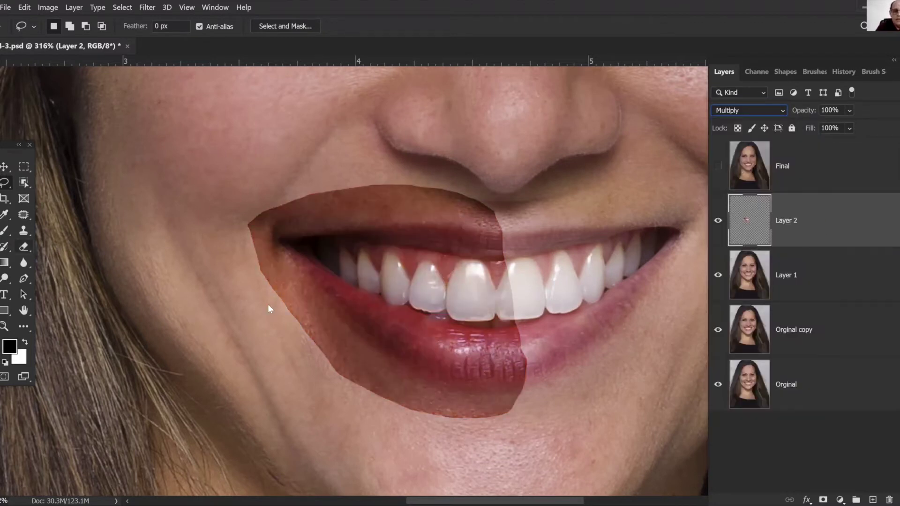
Erase the darkened skin surrounding the image-left half of the lips on Layer 2, starting with a 50 px eraser
{"action": "mouse_move", "coordinate": [303, 329]}
{"action": "left_mouse_down"}
{"action": "mouse_move", "coordinate": [333, 362]}
{"action": "mouse_move", "coordinate": [295, 330]}
{"action": "left_mouse_up"}
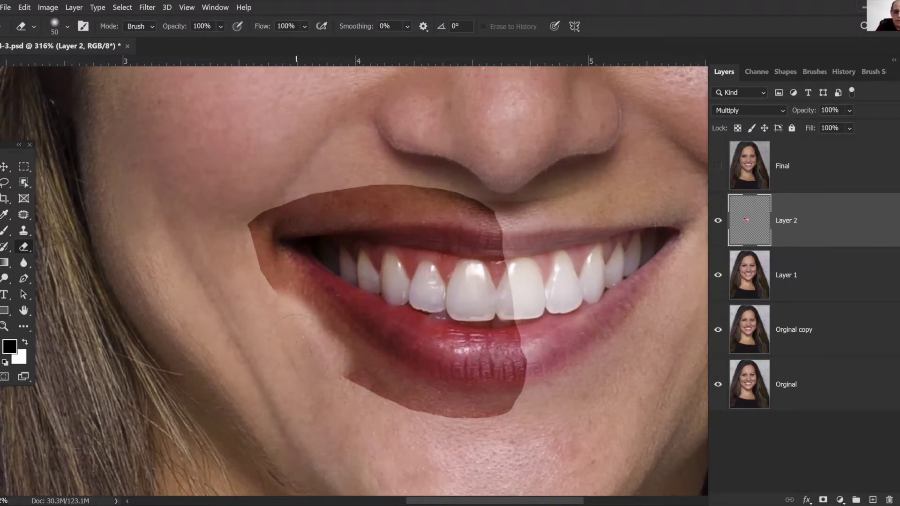
{"action": "key", "text": "["}
{"action": "key", "text": "["}
{"action": "key", "text": "["}
{"action": "mouse_move", "coordinate": [306, 326]}
{"action": "left_mouse_down"}
{"action": "mouse_move", "coordinate": [399, 383]}
{"action": "mouse_move", "coordinate": [441, 394]}
{"action": "mouse_move", "coordinate": [520, 389]}
{"action": "mouse_move", "coordinate": [447, 415]}
{"action": "mouse_move", "coordinate": [495, 407]}
{"action": "mouse_move", "coordinate": [440, 417]}
{"action": "mouse_move", "coordinate": [356, 388]}
{"action": "mouse_move", "coordinate": [450, 406]}
{"action": "mouse_move", "coordinate": [496, 397]}
{"action": "mouse_move", "coordinate": [442, 409]}
{"action": "mouse_move", "coordinate": [511, 405]}
{"action": "mouse_move", "coordinate": [382, 397]}
{"action": "mouse_move", "coordinate": [287, 310]}
{"action": "mouse_move", "coordinate": [291, 301]}
{"action": "mouse_move", "coordinate": [331, 335]}
{"action": "mouse_move", "coordinate": [262, 273]}
{"action": "mouse_move", "coordinate": [262, 255]}
{"action": "mouse_move", "coordinate": [269, 263]}
{"action": "mouse_move", "coordinate": [240, 236]}
{"action": "mouse_move", "coordinate": [254, 242]}
{"action": "mouse_move", "coordinate": [236, 235]}
{"action": "mouse_move", "coordinate": [282, 198]}
{"action": "mouse_move", "coordinate": [305, 198]}
{"action": "mouse_move", "coordinate": [288, 203]}
{"action": "mouse_move", "coordinate": [306, 212]}
{"action": "mouse_move", "coordinate": [380, 188]}
{"action": "mouse_move", "coordinate": [432, 191]}
{"action": "mouse_move", "coordinate": [511, 215]}
{"action": "mouse_move", "coordinate": [395, 210]}
{"action": "mouse_move", "coordinate": [243, 249]}
{"action": "mouse_move", "coordinate": [380, 194]}
{"action": "mouse_move", "coordinate": [508, 220]}
{"action": "mouse_move", "coordinate": [514, 270]}
{"action": "mouse_move", "coordinate": [488, 281]}
{"action": "mouse_move", "coordinate": [507, 294]}
{"action": "mouse_move", "coordinate": [450, 295]}
{"action": "left_mouse_up"}
Erase the darkening from the teeth and gums and tidy the lower lip's edge with 10 and 20 px erasers
{"action": "key", "text": "bracketleft"}
{"action": "key", "text": "bracketleft"}
{"action": "key", "text": "bracketleft"}
{"action": "key", "text": "bracketleft"}
{"action": "key", "text": "bracketleft"}
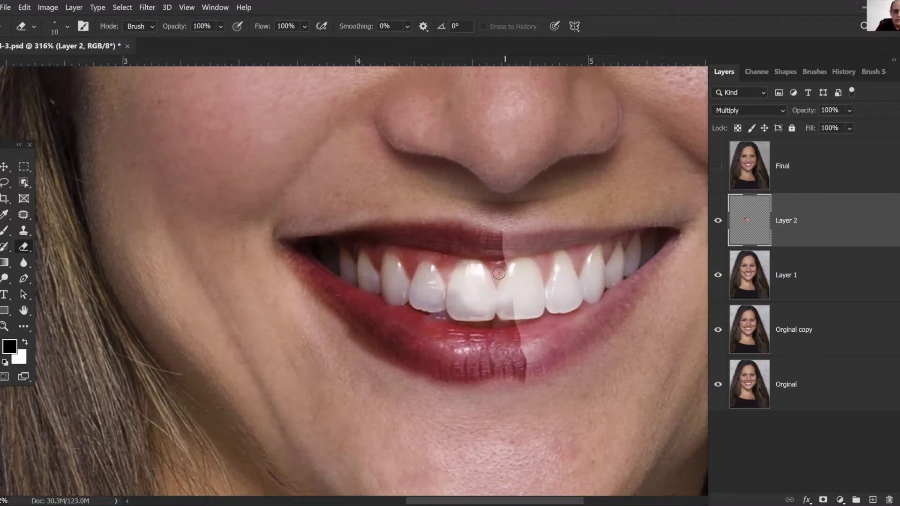
{"action": "mouse_move", "coordinate": [439, 268]}
{"action": "left_mouse_down"}
{"action": "mouse_move", "coordinate": [467, 267]}
{"action": "mouse_move", "coordinate": [403, 256]}
{"action": "mouse_move", "coordinate": [430, 263]}
{"action": "mouse_move", "coordinate": [422, 281]}
{"action": "mouse_move", "coordinate": [445, 295]}
{"action": "mouse_move", "coordinate": [509, 300]}
{"action": "mouse_move", "coordinate": [468, 312]}
{"action": "mouse_move", "coordinate": [438, 298]}
{"action": "left_mouse_up"}
{"action": "key", "text": "]"}
{"action": "key", "text": "]"}
{"action": "key", "text": "bracketright"}
{"action": "mouse_move", "coordinate": [493, 307]}
{"action": "left_mouse_down"}
{"action": "mouse_move", "coordinate": [422, 297]}
{"action": "mouse_move", "coordinate": [495, 307]}
{"action": "mouse_move", "coordinate": [455, 307]}
{"action": "mouse_move", "coordinate": [395, 263]}
{"action": "mouse_move", "coordinate": [372, 260]}
{"action": "mouse_move", "coordinate": [381, 255]}
{"action": "mouse_move", "coordinate": [335, 256]}
{"action": "mouse_move", "coordinate": [373, 282]}
{"action": "mouse_move", "coordinate": [351, 271]}
{"action": "mouse_move", "coordinate": [407, 289]}
{"action": "mouse_move", "coordinate": [383, 286]}
{"action": "left_mouse_up"}
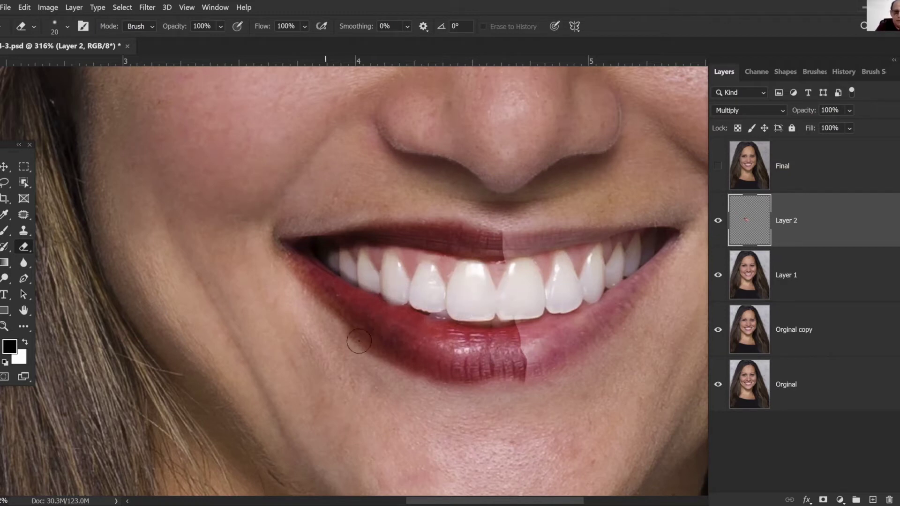
{"action": "left_click_drag", "start_coordinate": [467, 388], "coordinate": [553, 378]}
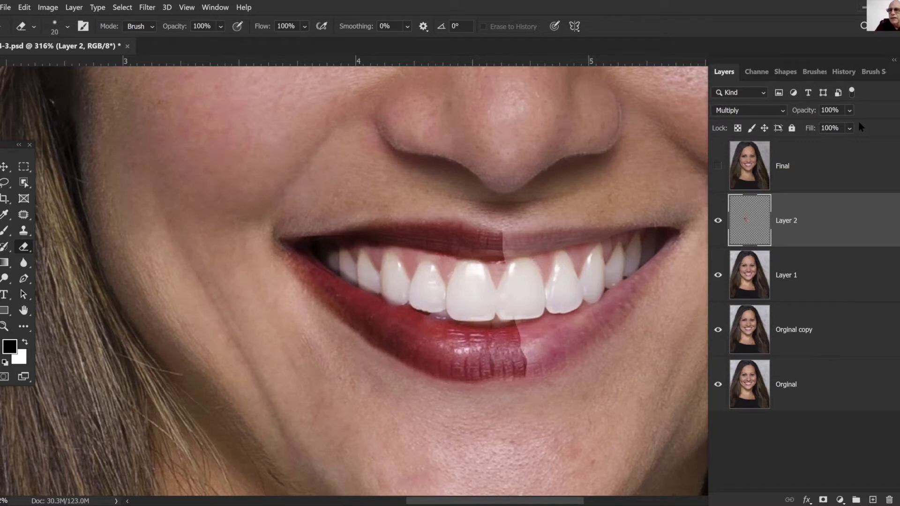
Lower the opacity of the Multiply lip layer to 51%
{"action": "left_click_drag", "start_coordinate": [849, 110], "coordinate": [849, 128]}
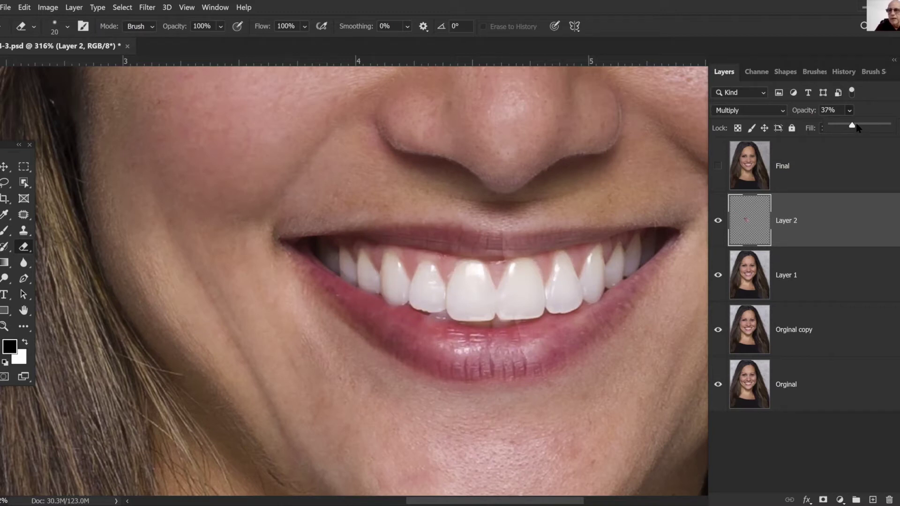
{"action": "left_click_drag", "start_coordinate": [857, 128], "coordinate": [860, 132]}
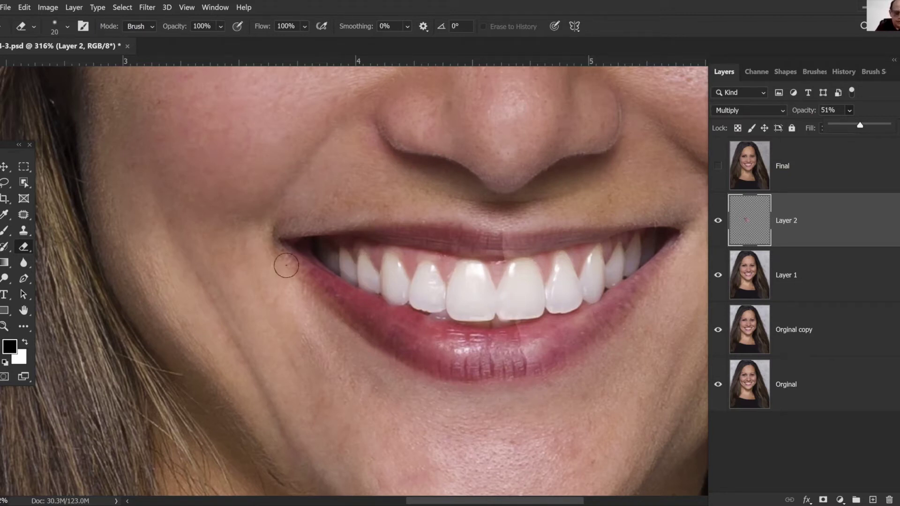
Select Layer 1 for work on the image-left eye and load the Wow- Red Eye- Neutralize brush preset
{"action": "key", "text": "space"}
{"action": "left_click_drag", "start_coordinate": [310, 173], "coordinate": [337, 285]}
{"action": "left_click_drag", "start_coordinate": [326, 232], "coordinate": [354, 328]}
{"action": "left_click_drag", "start_coordinate": [318, 257], "coordinate": [339, 341]}
{"action": "left_click_drag", "start_coordinate": [291, 265], "coordinate": [258, 285]}
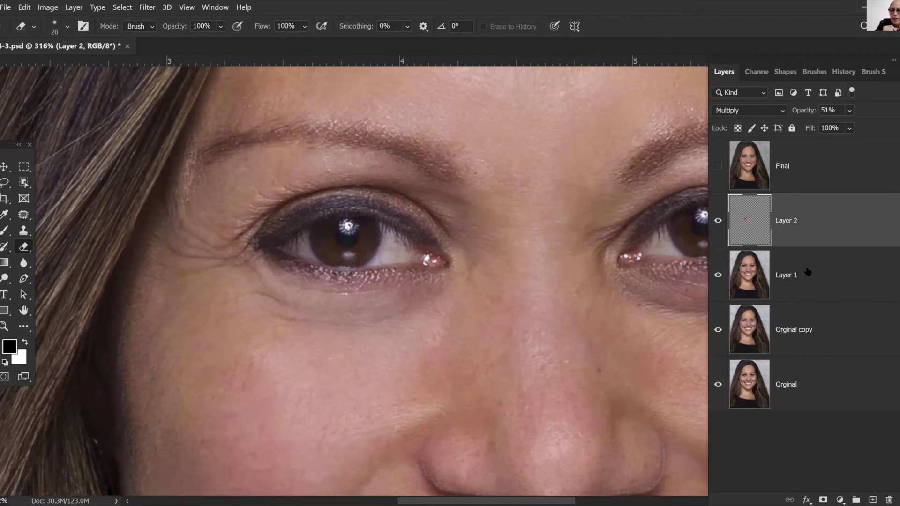
{"action": "left_click", "coordinate": [798, 280]}
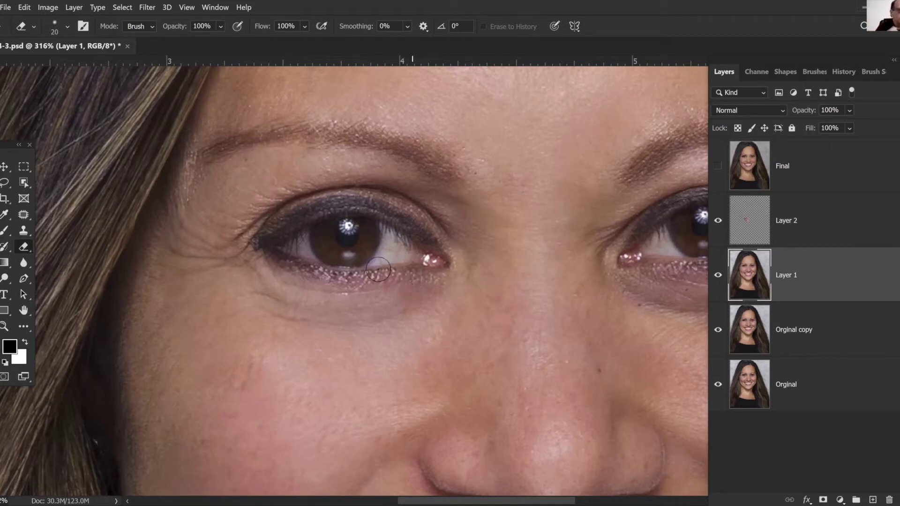
{"action": "left_click", "coordinate": [4, 231]}
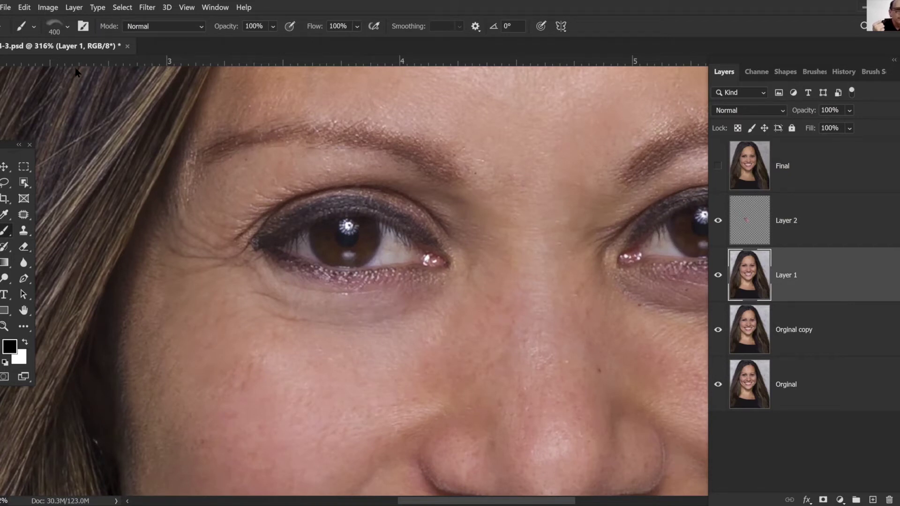
{"action": "key", "text": "F2"}
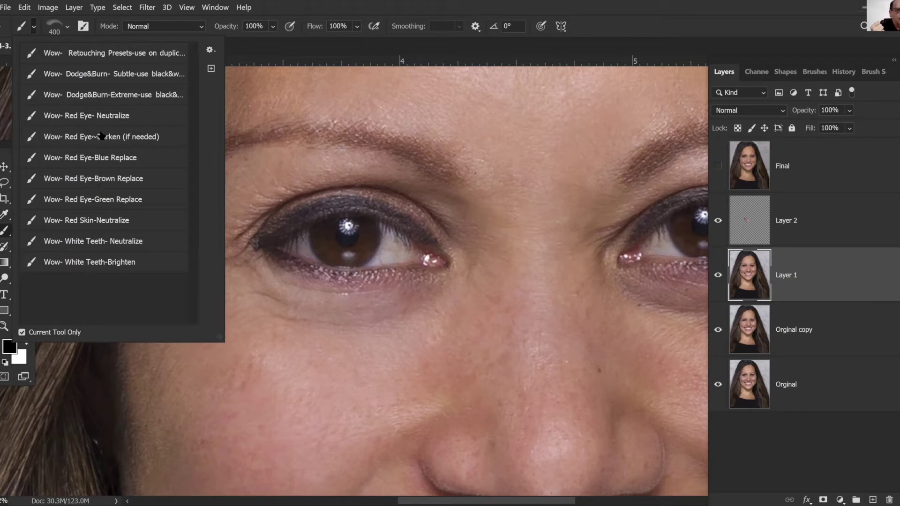
{"action": "left_click", "coordinate": [93, 117]}
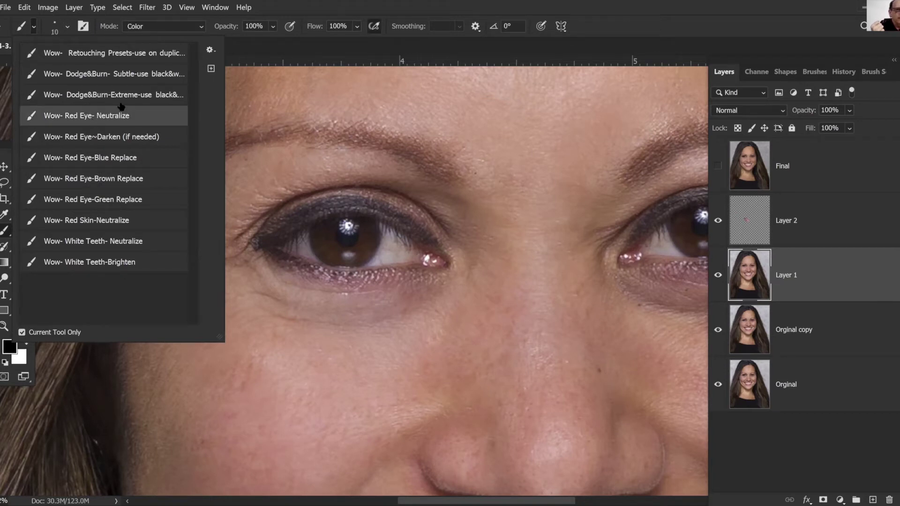
{"action": "left_click", "coordinate": [623, 44]}
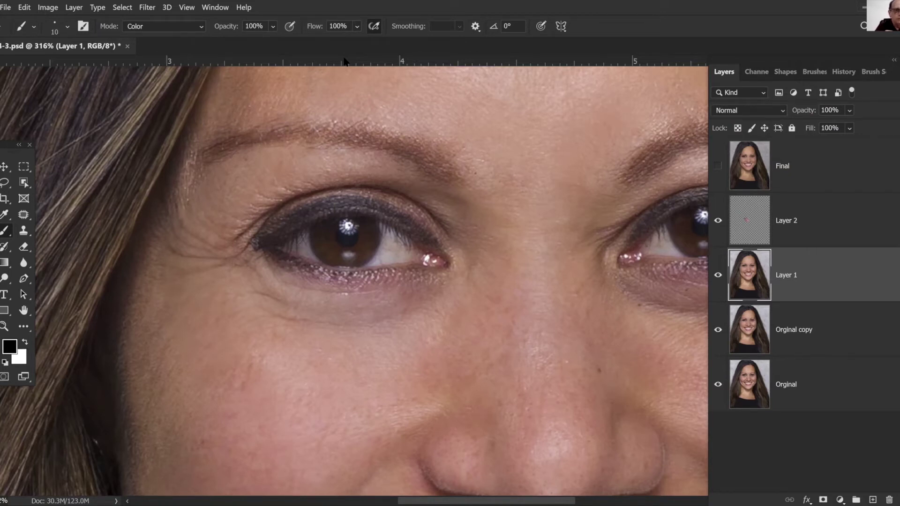
Reduce the brush opacity to 39%
{"action": "left_click", "coordinate": [272, 26]}
{"action": "left_click_drag", "start_coordinate": [310, 41], "coordinate": [286, 40]}
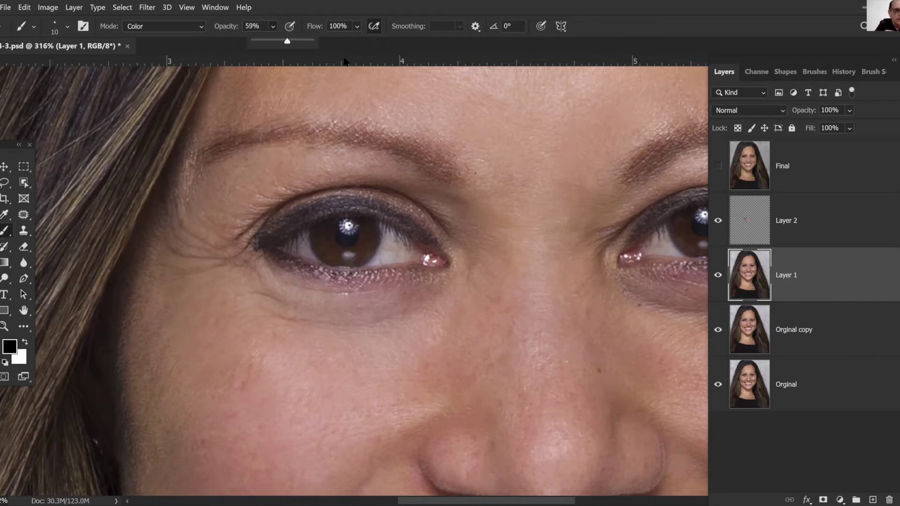
{"action": "key", "text": "4"}
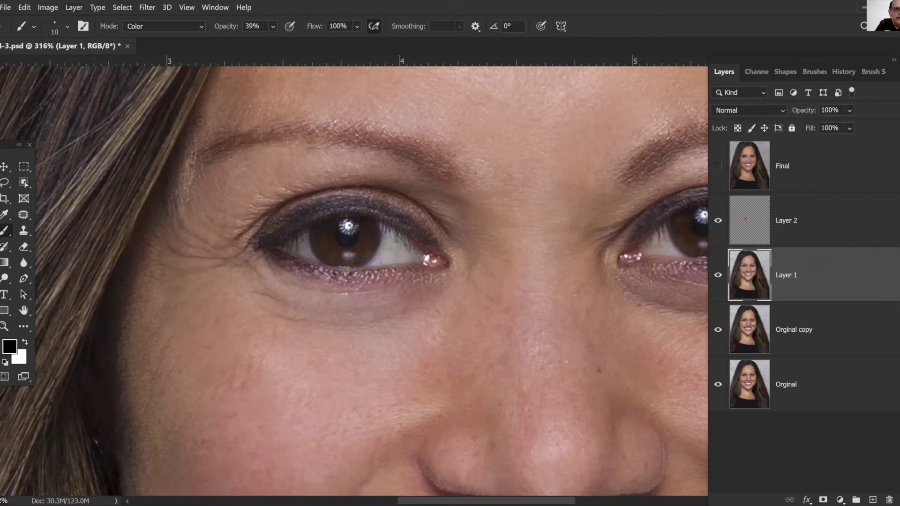
Create a new empty layer directly above Layer 1 with the default Normal mode and 100% opacity
{"action": "left_click", "coordinate": [74, 7]}
{"action": "mouse_move", "coordinate": [154, 19]}
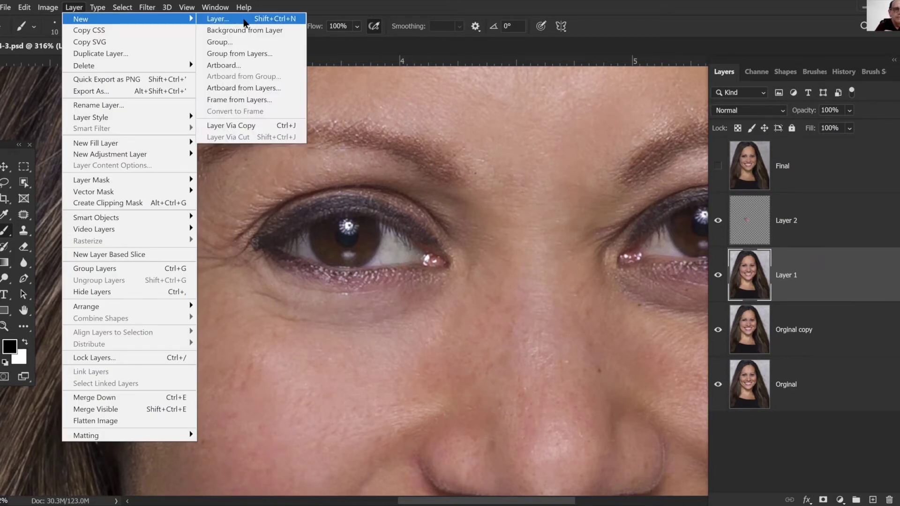
{"action": "left_click", "coordinate": [243, 21]}
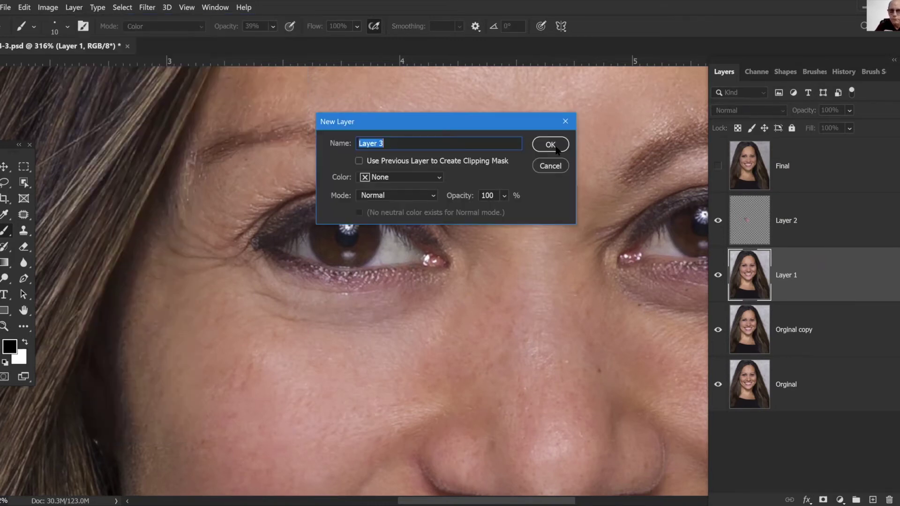
{"action": "key", "text": "Return"}
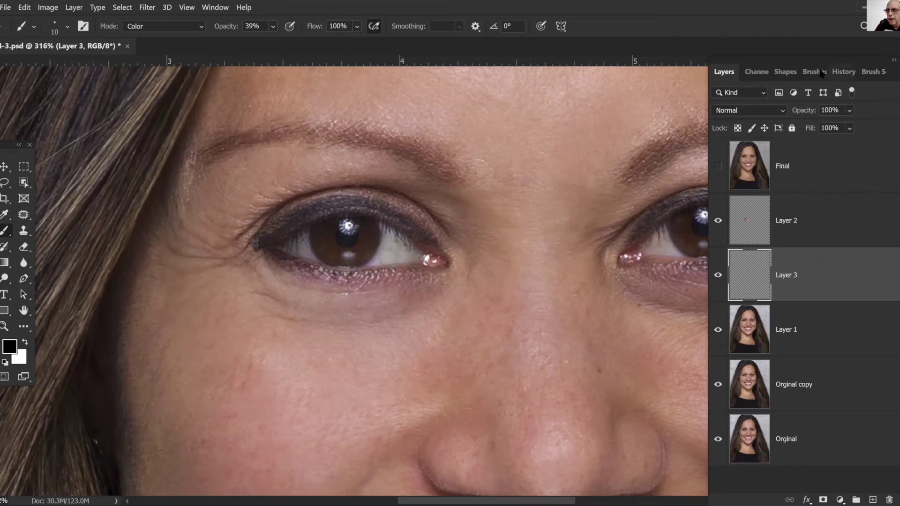
Stamp the eyeshadow5-left brush at 800 px over the image-left eye on the new layer
{"action": "key", "text": "F5"}
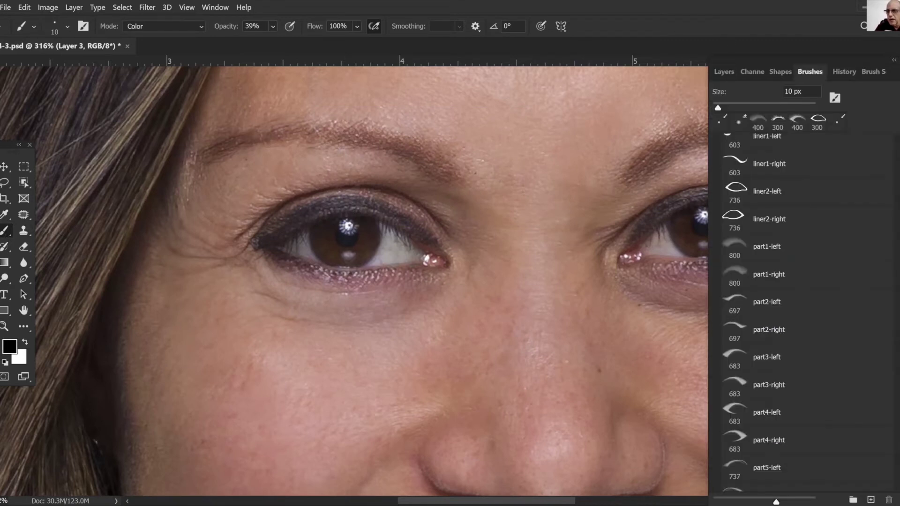
{"action": "scroll", "coordinate": [764, 314], "scroll_direction": "up", "scroll_amount": 10}
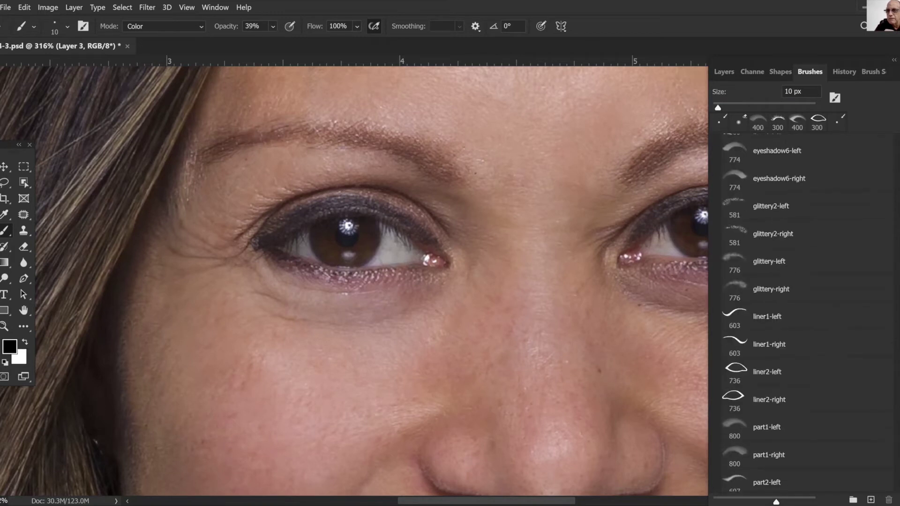
{"action": "scroll", "coordinate": [796, 314], "scroll_direction": "up", "scroll_amount": 2}
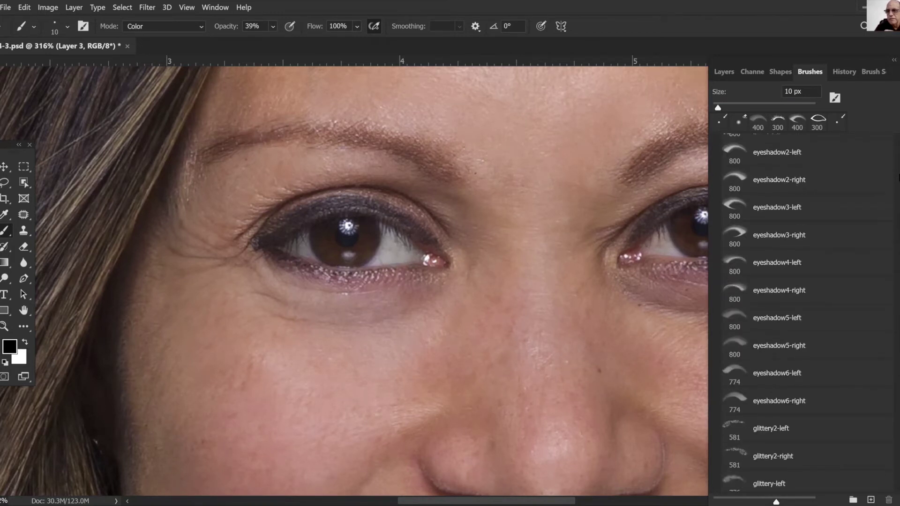
{"action": "scroll", "coordinate": [797, 314], "scroll_direction": "up", "scroll_amount": 2}
{"action": "scroll", "coordinate": [796, 314], "scroll_direction": "down", "scroll_amount": 3}
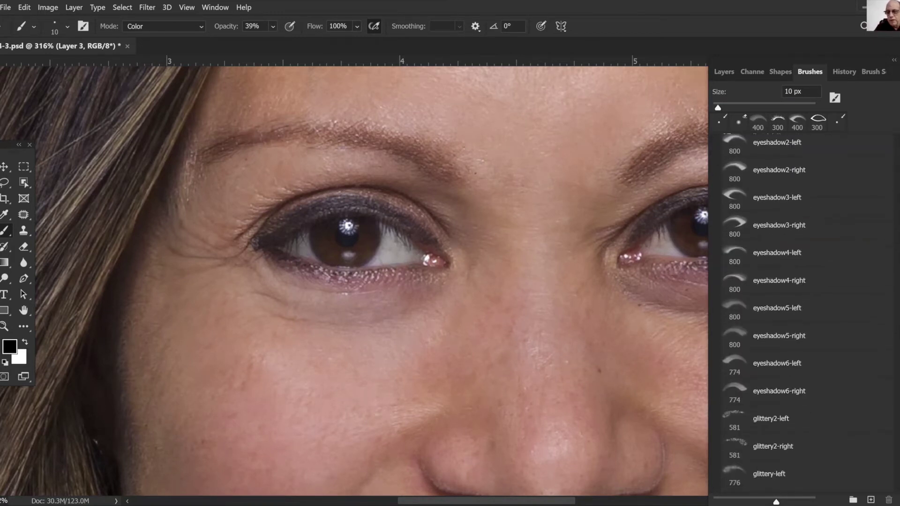
{"action": "scroll", "coordinate": [797, 314], "scroll_direction": "down", "scroll_amount": 1}
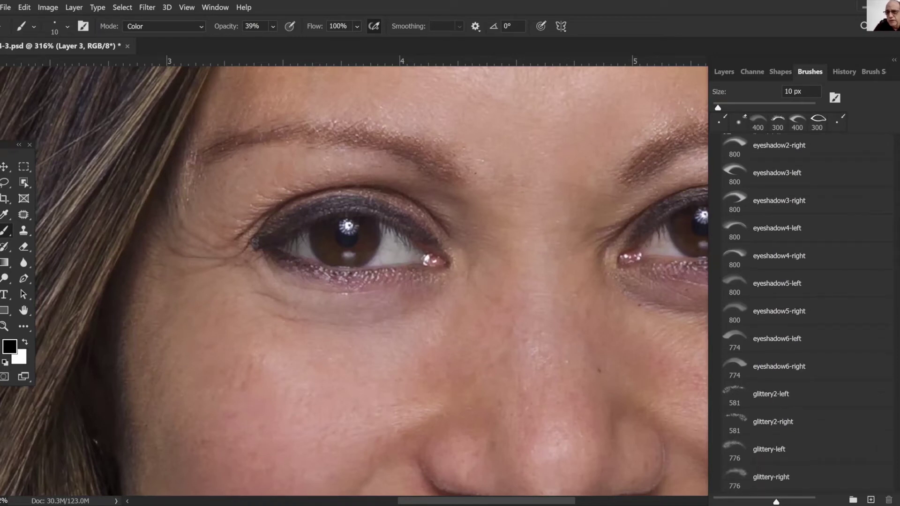
{"action": "scroll", "coordinate": [896, 174], "scroll_direction": "up", "scroll_amount": 2}
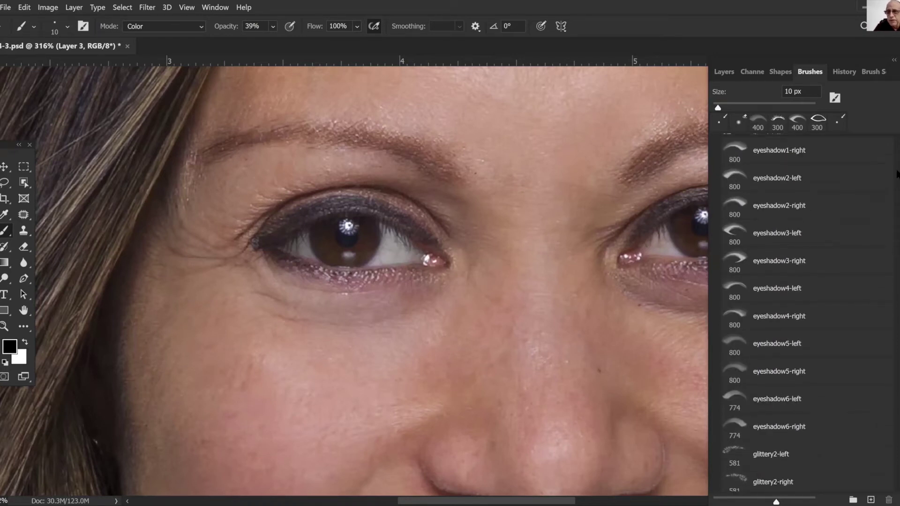
{"action": "scroll", "coordinate": [896, 176], "scroll_direction": "up", "scroll_amount": 3}
{"action": "scroll", "coordinate": [897, 183], "scroll_direction": "down", "scroll_amount": 4}
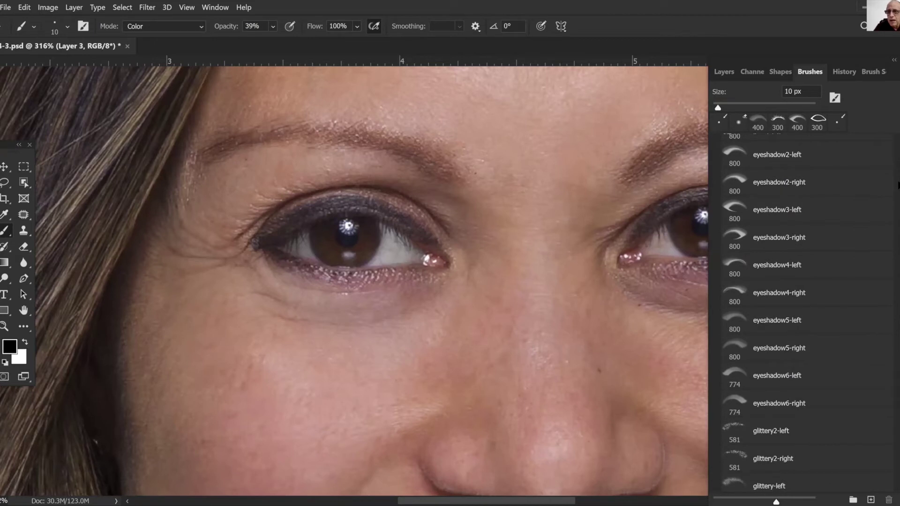
{"action": "scroll", "coordinate": [896, 185], "scroll_direction": "down", "scroll_amount": 1}
{"action": "scroll", "coordinate": [897, 187], "scroll_direction": "down", "scroll_amount": 1}
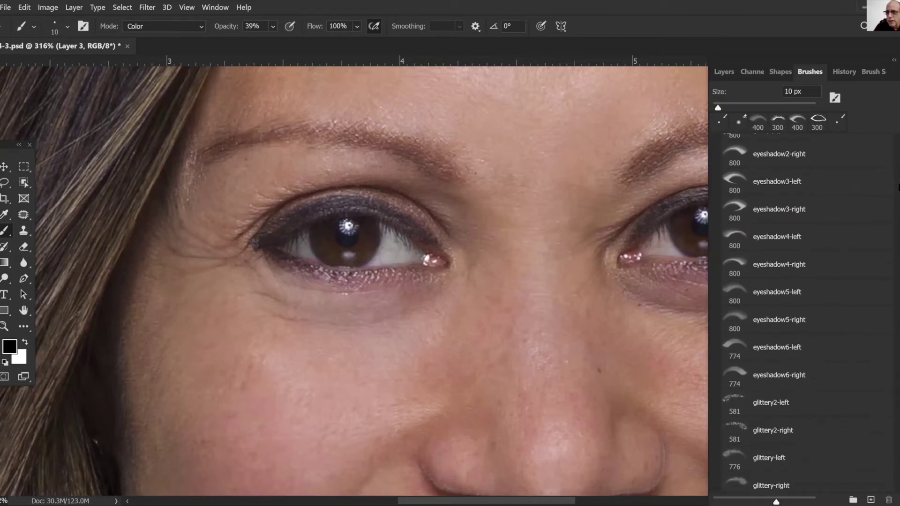
{"action": "scroll", "coordinate": [898, 187], "scroll_direction": "down", "scroll_amount": 1}
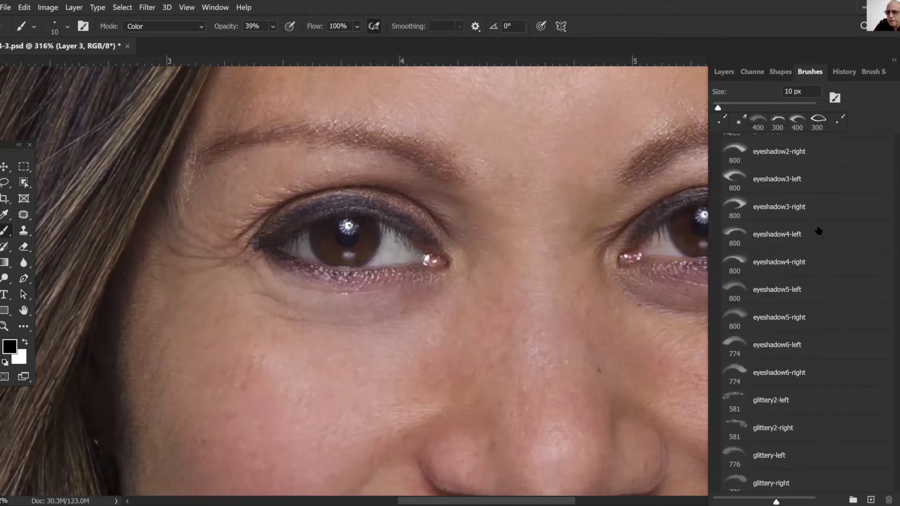
{"action": "scroll", "coordinate": [818, 231], "scroll_direction": "down", "scroll_amount": 1}
{"action": "left_click", "coordinate": [736, 268]}
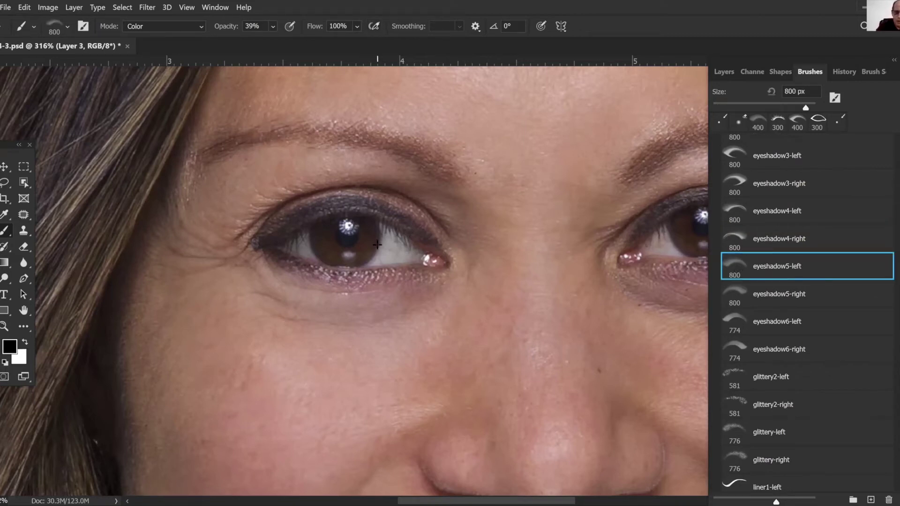
{"action": "left_click", "coordinate": [359, 250]}
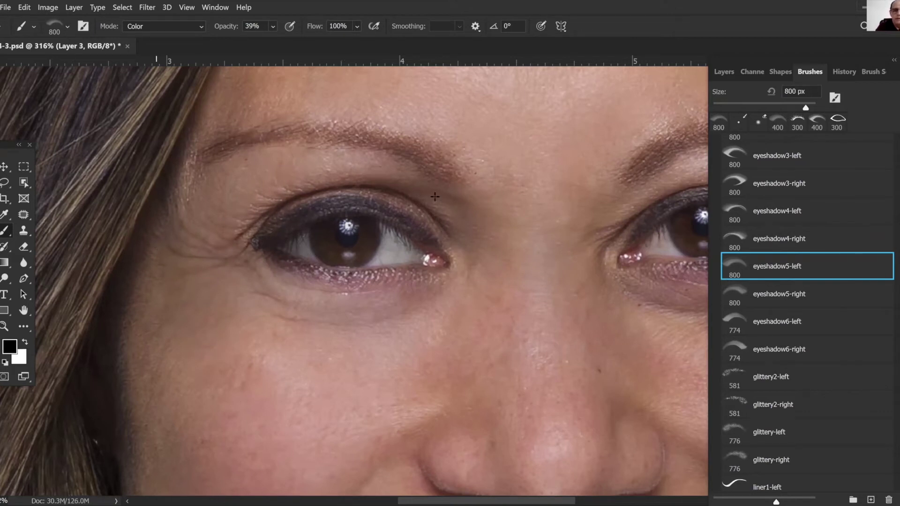
Undo the last eyeshadow stamp and stamp eyeshadow5-left again over the image-left eye at 100% brush opacity
{"action": "left_click", "coordinate": [724, 73]}
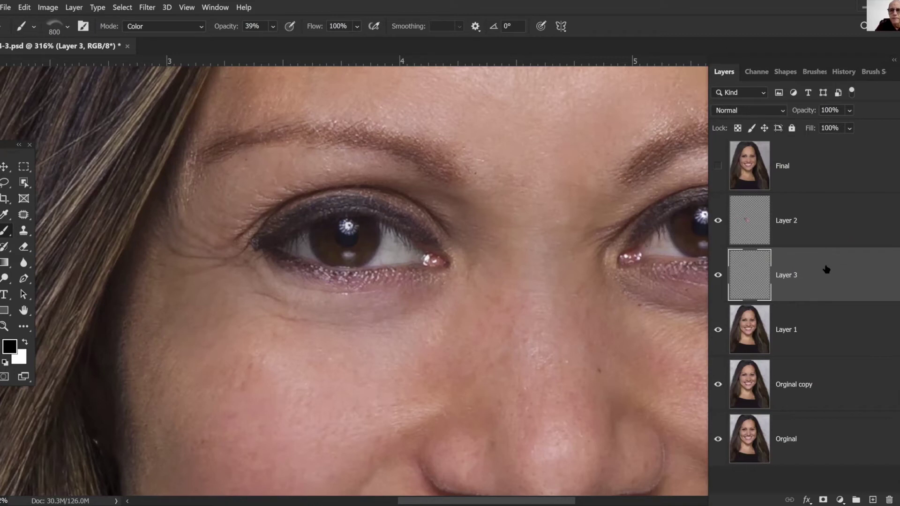
{"action": "left_click", "coordinate": [842, 72]}
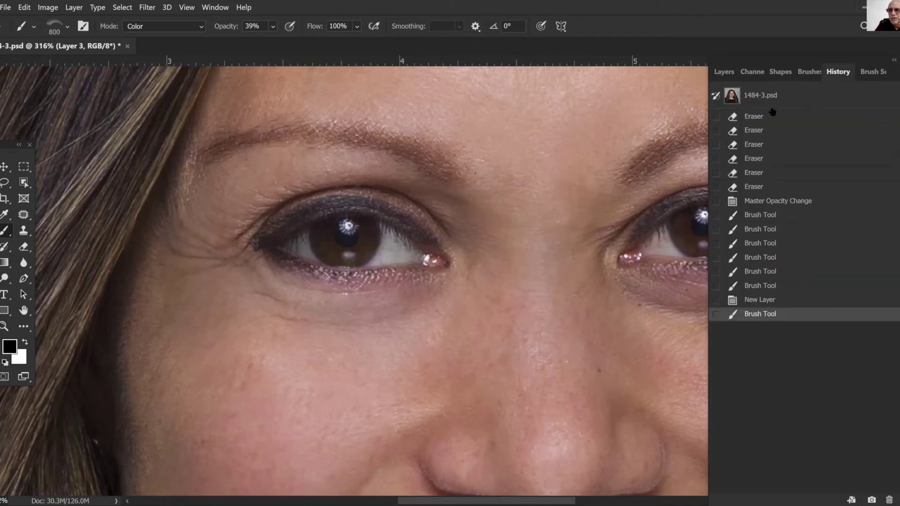
{"action": "key", "text": "ctrl+z"}
{"action": "left_click", "coordinate": [724, 73]}
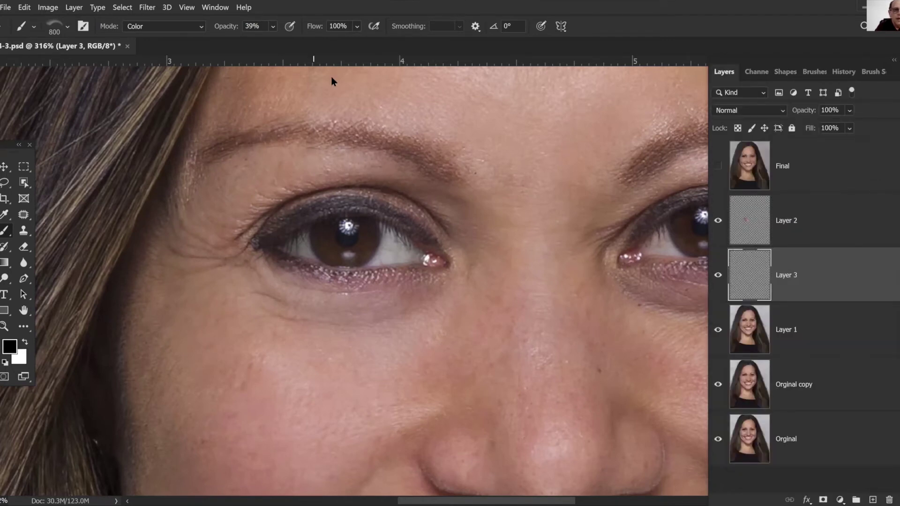
{"action": "left_click_drag", "start_coordinate": [273, 26], "coordinate": [324, 41]}
{"action": "left_click", "coordinate": [346, 202]}
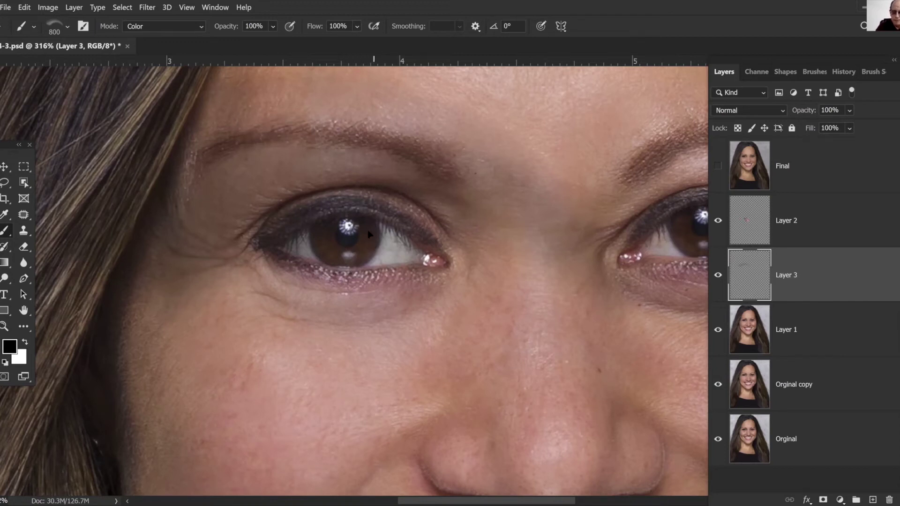
Scale the eyeshadow on Layer 3 to about 54% and position it over the image-left eye's upper lid
{"action": "key", "text": "ctrl+t"}
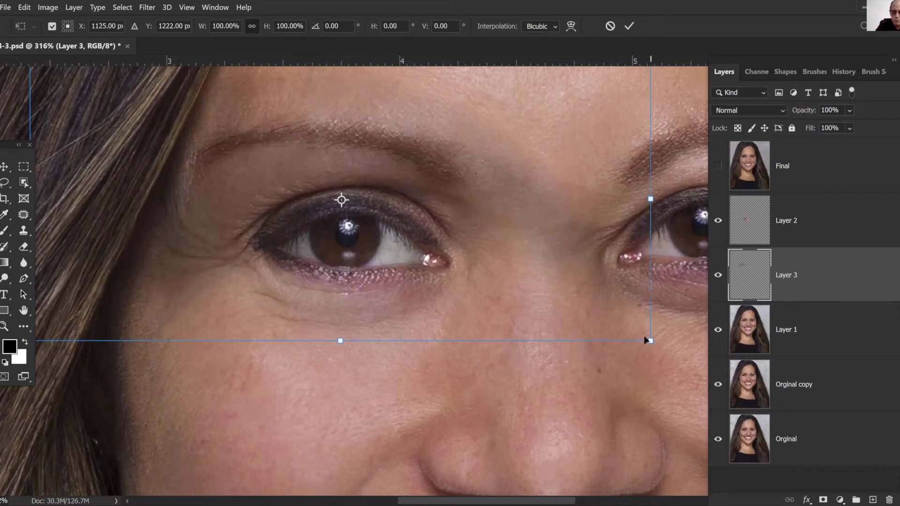
{"action": "left_click_drag", "start_coordinate": [651, 342], "coordinate": [416, 221]}
{"action": "left_click_drag", "start_coordinate": [291, 227], "coordinate": [347, 260]}
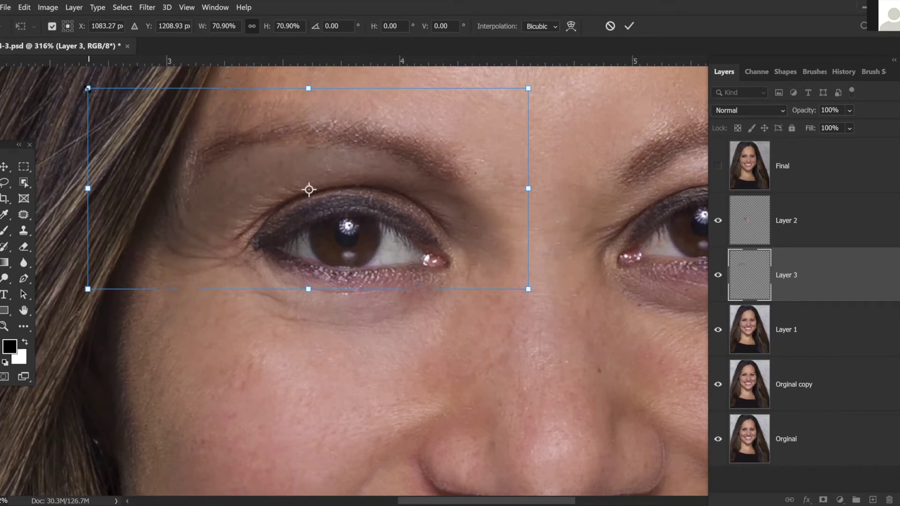
{"action": "left_click_drag", "start_coordinate": [106, 97], "coordinate": [130, 108]}
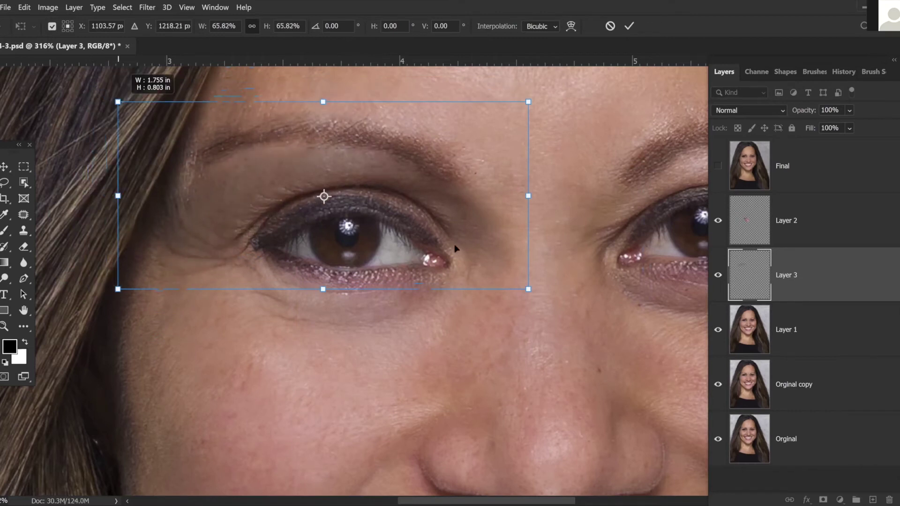
{"action": "left_click_drag", "start_coordinate": [530, 289], "coordinate": [489, 271]}
{"action": "left_click_drag", "start_coordinate": [355, 225], "coordinate": [365, 230]}
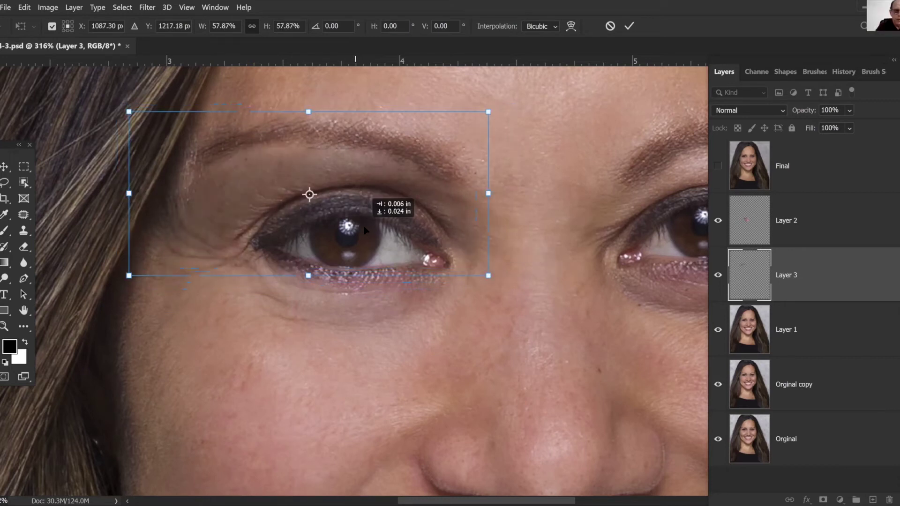
{"action": "left_click_drag", "start_coordinate": [419, 243], "coordinate": [423, 245]}
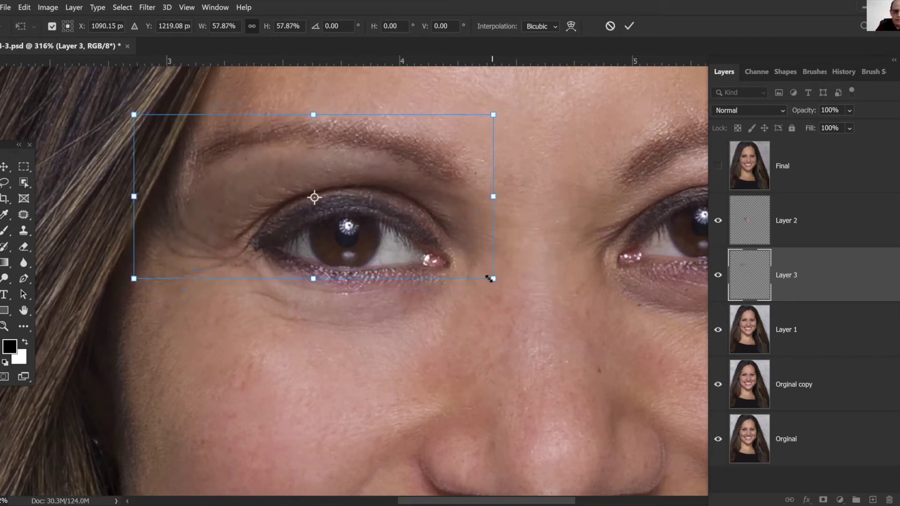
{"action": "left_click_drag", "start_coordinate": [491, 277], "coordinate": [469, 268]}
{"action": "left_click_drag", "start_coordinate": [365, 240], "coordinate": [364, 228]}
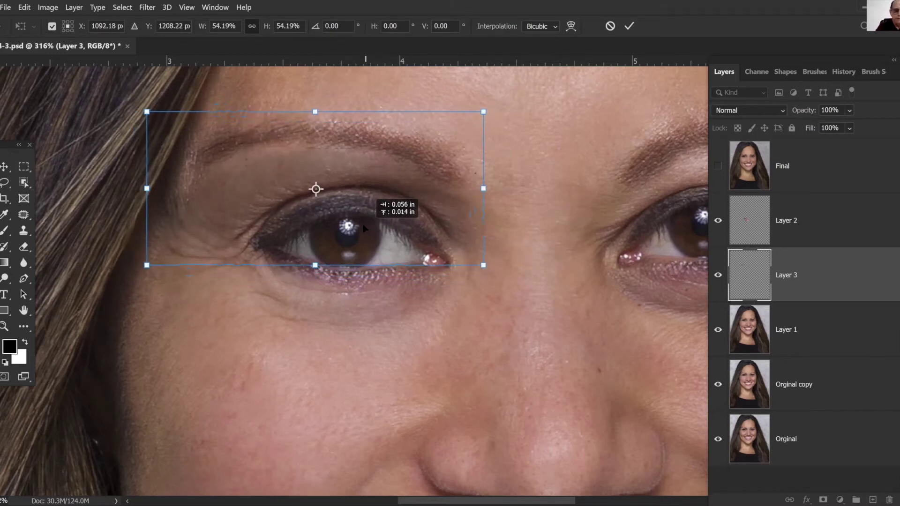
{"action": "left_click_drag", "start_coordinate": [416, 191], "coordinate": [410, 189]}
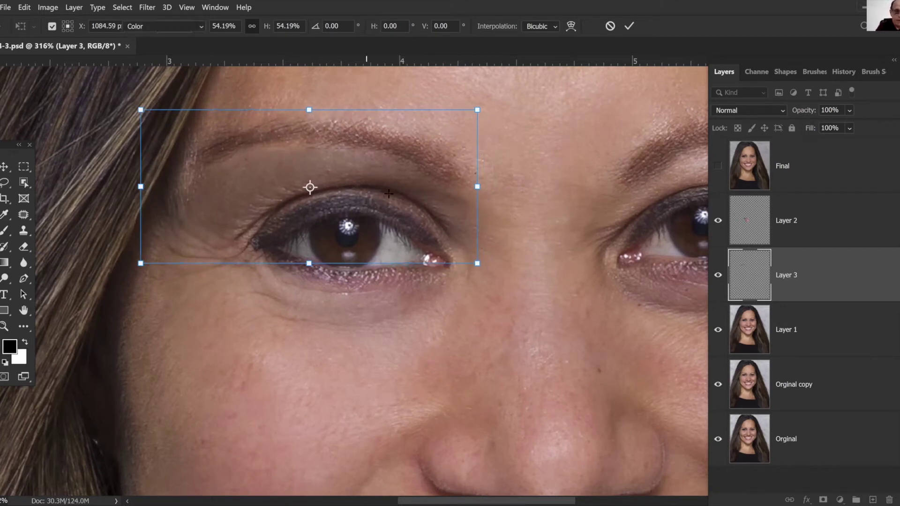
{"action": "key", "text": "Return"}
{"action": "key", "text": "b"}
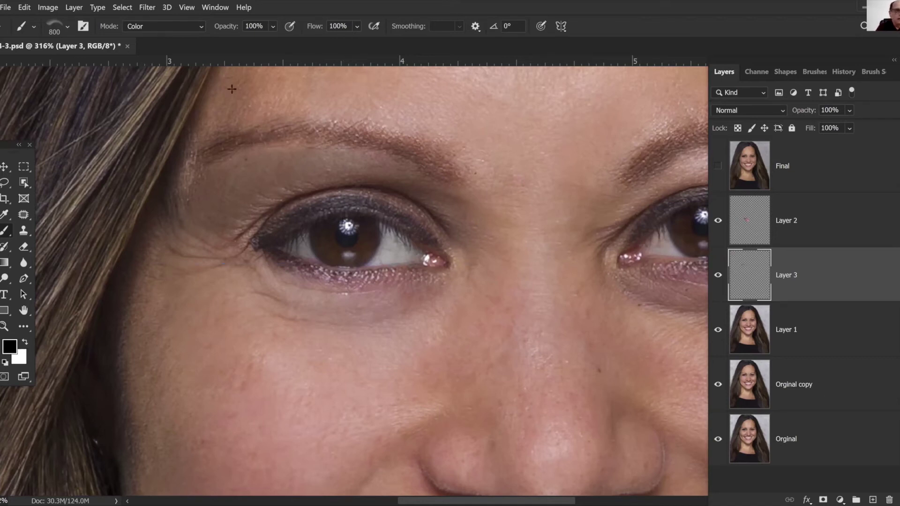
Create a new empty layer directly above Layer 3 in Normal mode at 100% opacity
{"action": "left_click", "coordinate": [73, 7]}
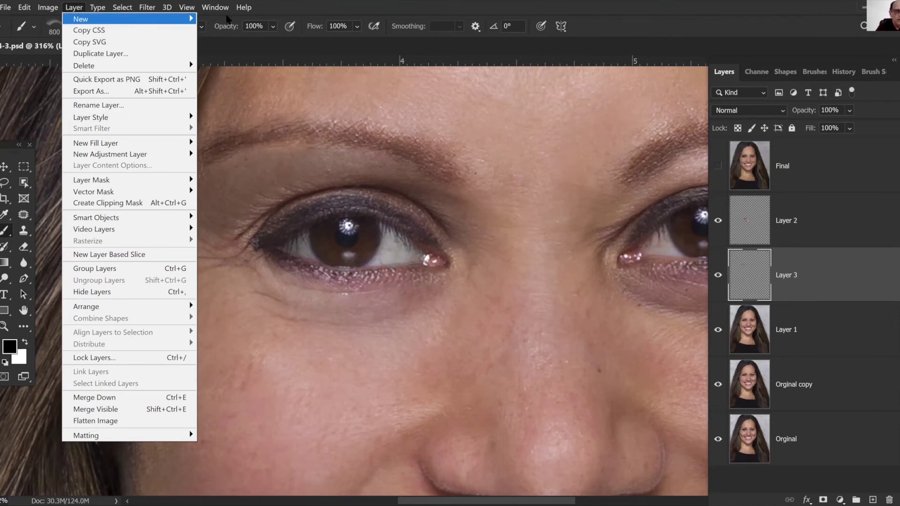
{"action": "mouse_move", "coordinate": [172, 19]}
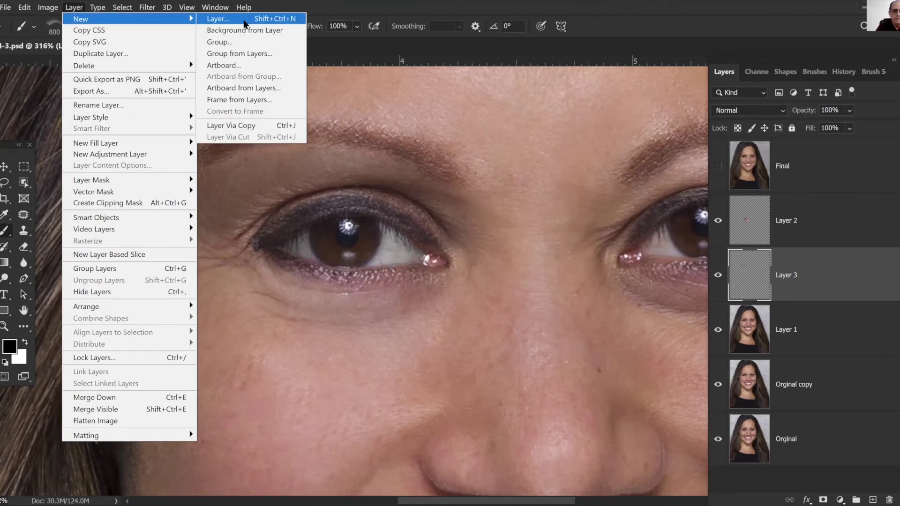
{"action": "key", "text": "Return"}
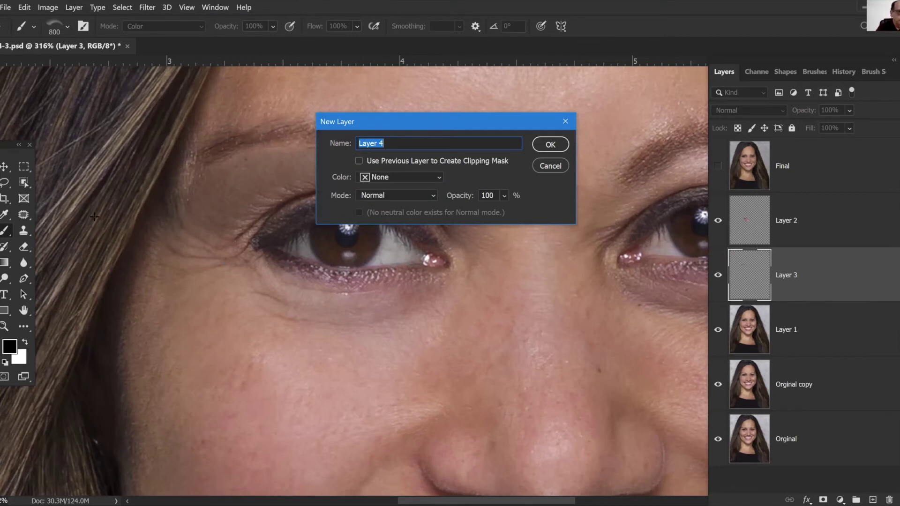
{"action": "left_click", "coordinate": [551, 145]}
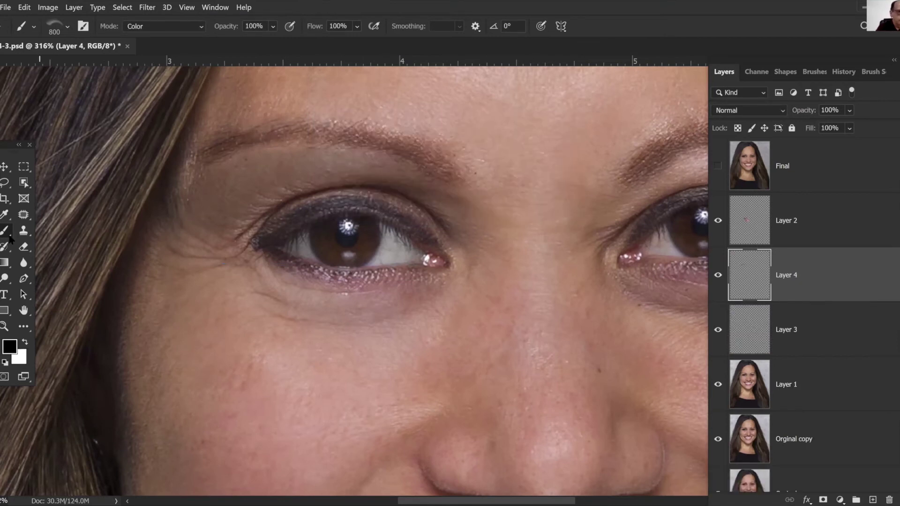
Stamp the liner2-left brush in black at 736 px over the image-left eye on the new layer
{"action": "left_click", "coordinate": [816, 72]}
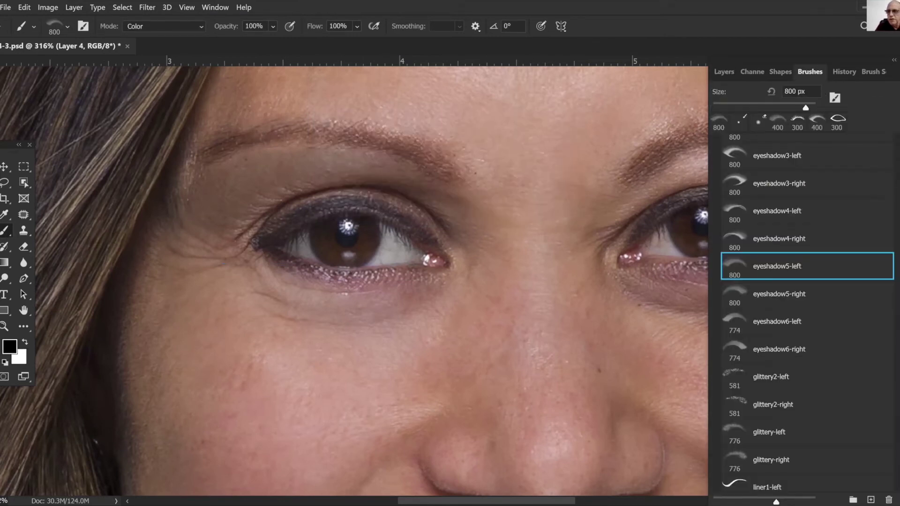
{"action": "scroll", "coordinate": [805, 309], "scroll_direction": "down", "scroll_amount": 5}
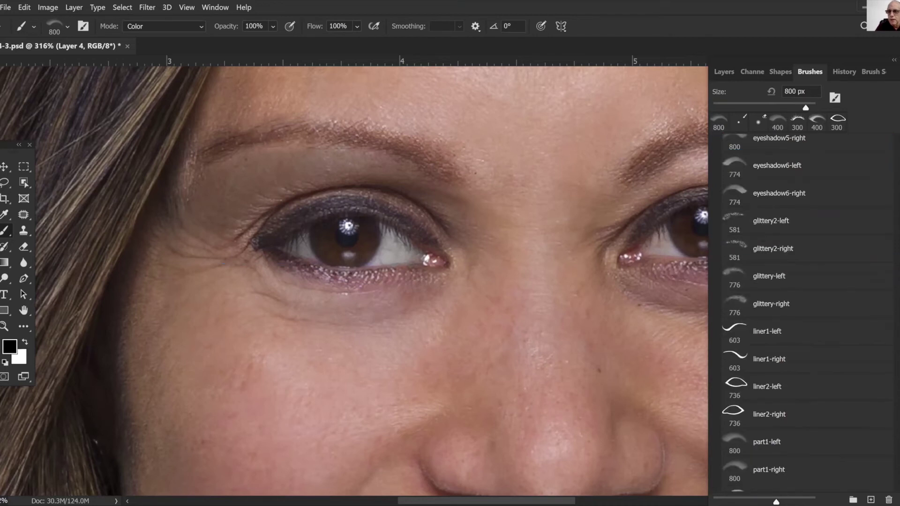
{"action": "scroll", "coordinate": [806, 309], "scroll_direction": "down", "scroll_amount": 3}
{"action": "scroll", "coordinate": [759, 212], "scroll_direction": "down", "scroll_amount": 2}
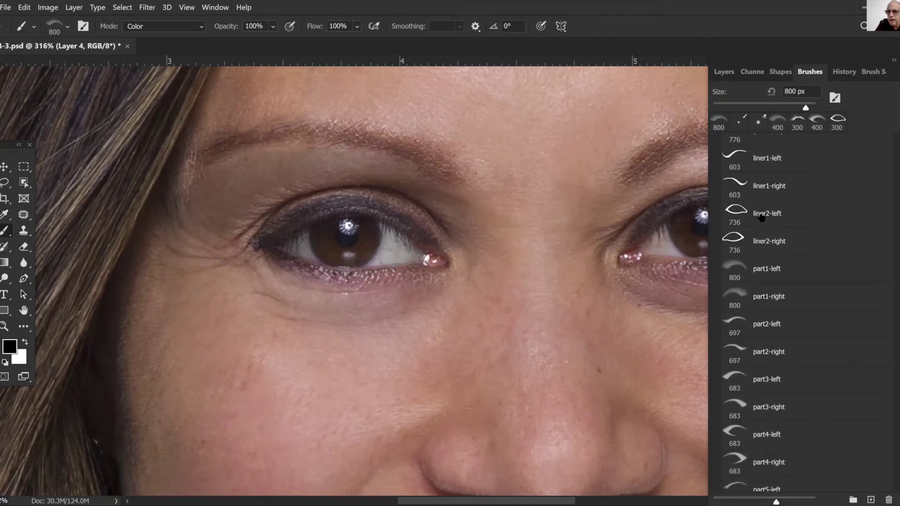
{"action": "left_click", "coordinate": [742, 214]}
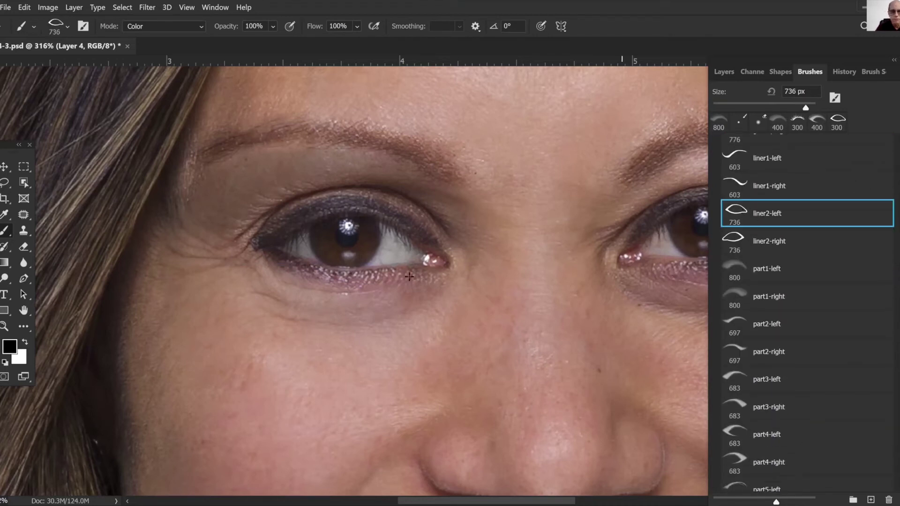
{"action": "left_click", "coordinate": [358, 251]}
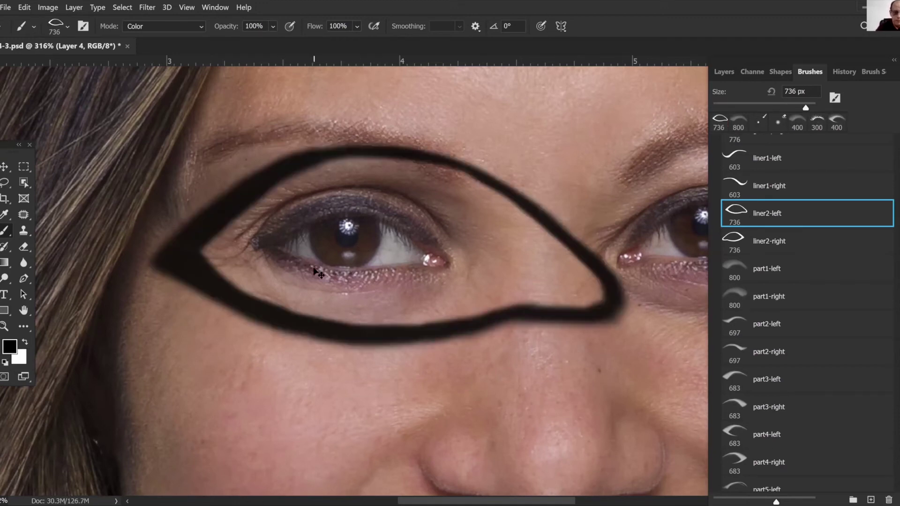
Scale the eyeliner shape to about 39% and align it with the lash lines of the image-left eye
{"action": "key", "text": "ctrl+t"}
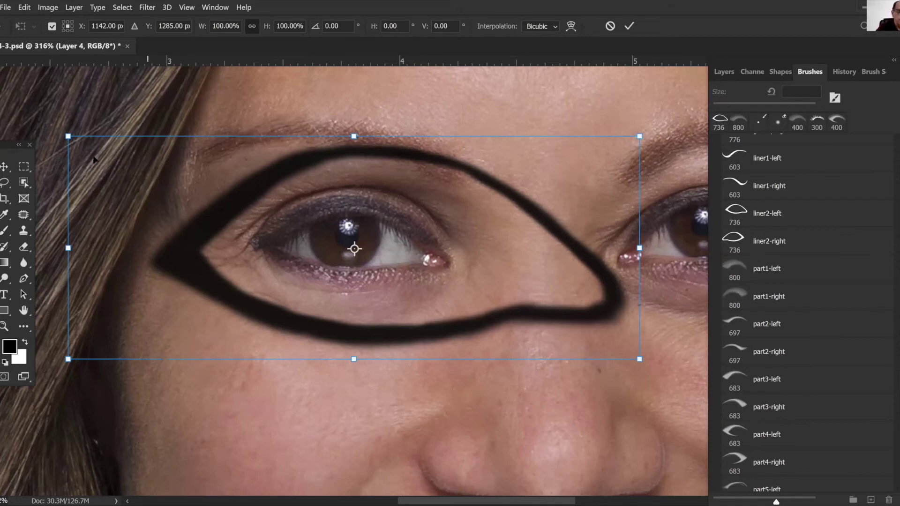
{"action": "left_click_drag", "start_coordinate": [68, 136], "coordinate": [260, 232]}
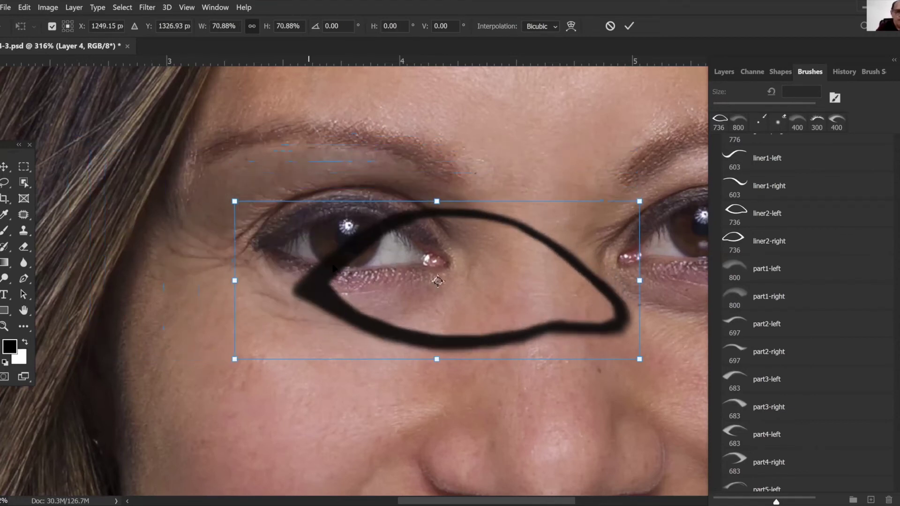
{"action": "left_click_drag", "start_coordinate": [332, 268], "coordinate": [228, 232]}
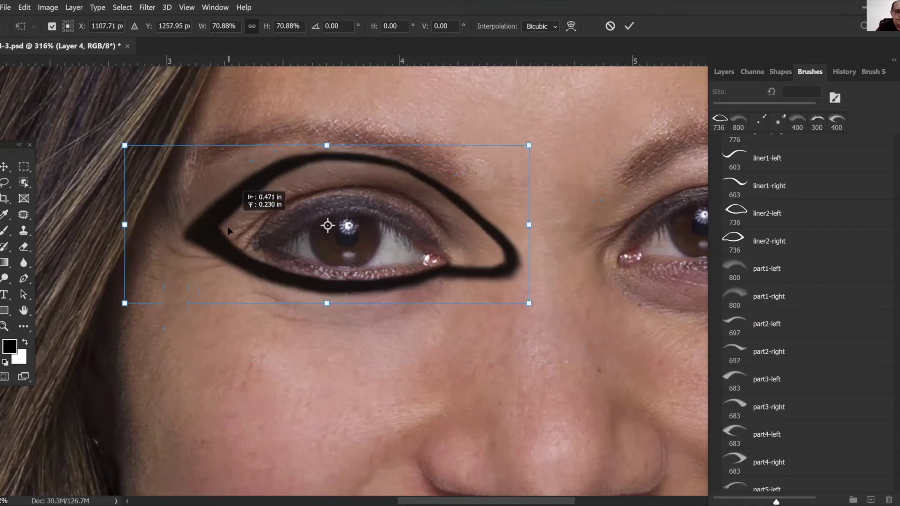
{"action": "left_click_drag", "start_coordinate": [133, 161], "coordinate": [232, 211]}
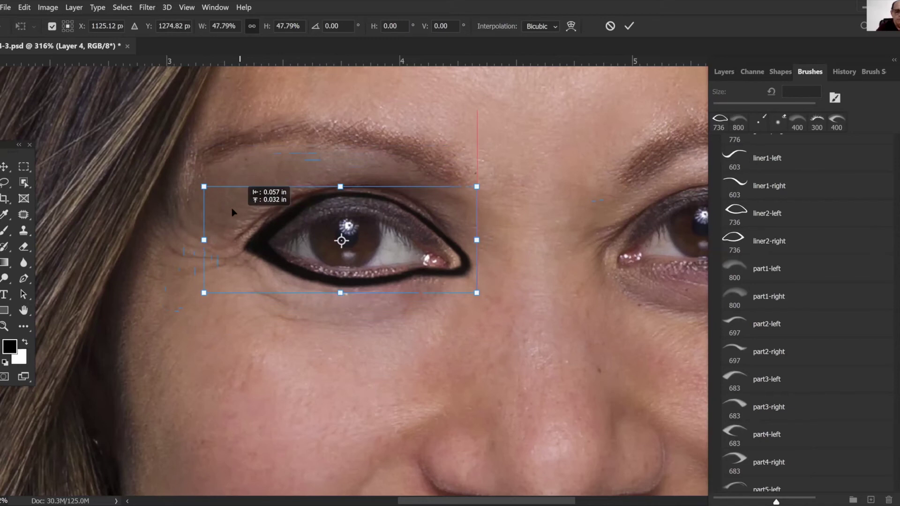
{"action": "left_click_drag", "start_coordinate": [340, 186], "coordinate": [336, 199]}
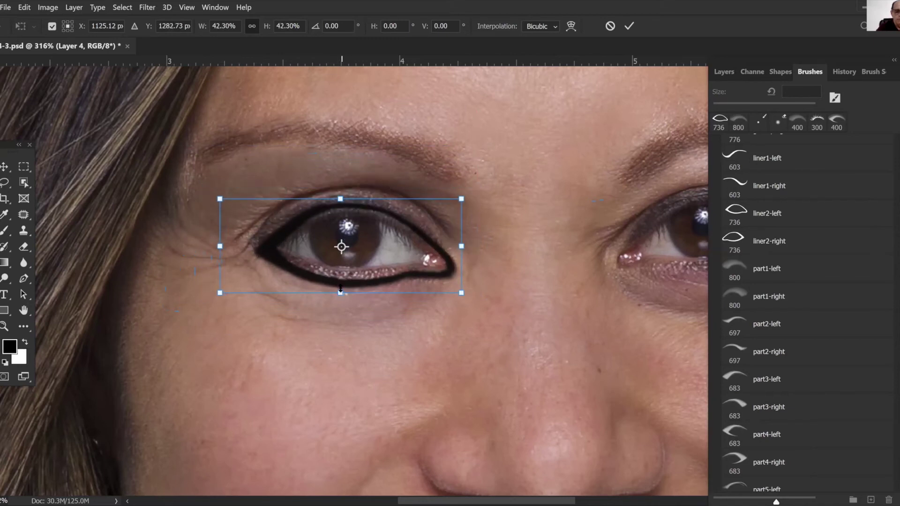
{"action": "left_click_drag", "start_coordinate": [340, 292], "coordinate": [341, 289]}
{"action": "left_click_drag", "start_coordinate": [310, 253], "coordinate": [305, 250]}
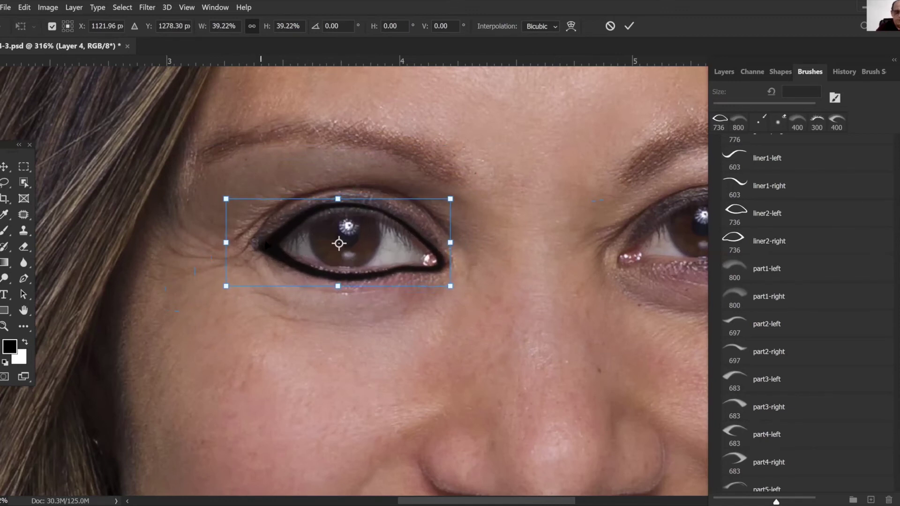
{"action": "key", "text": "b"}
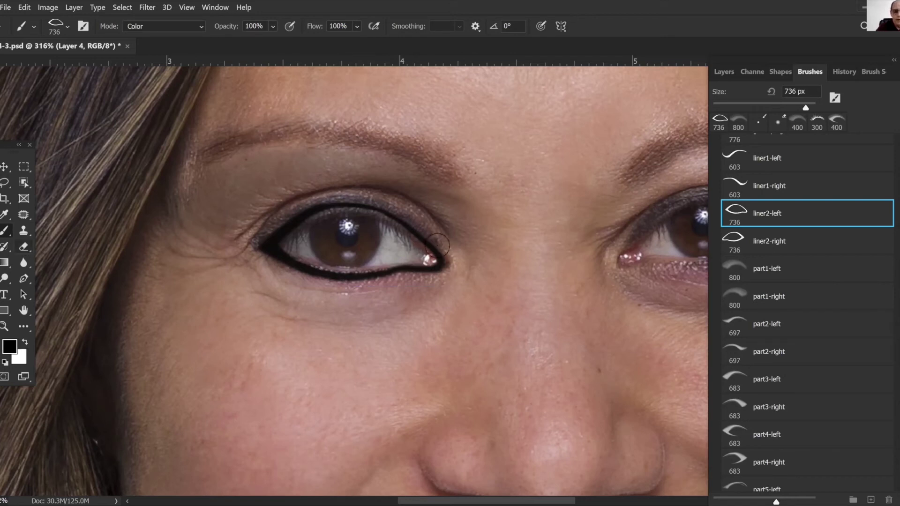
Erase the eyeliner around the inner corner of the image-left eye with a 20 px eraser at 100% opacity
{"action": "key", "text": "e"}
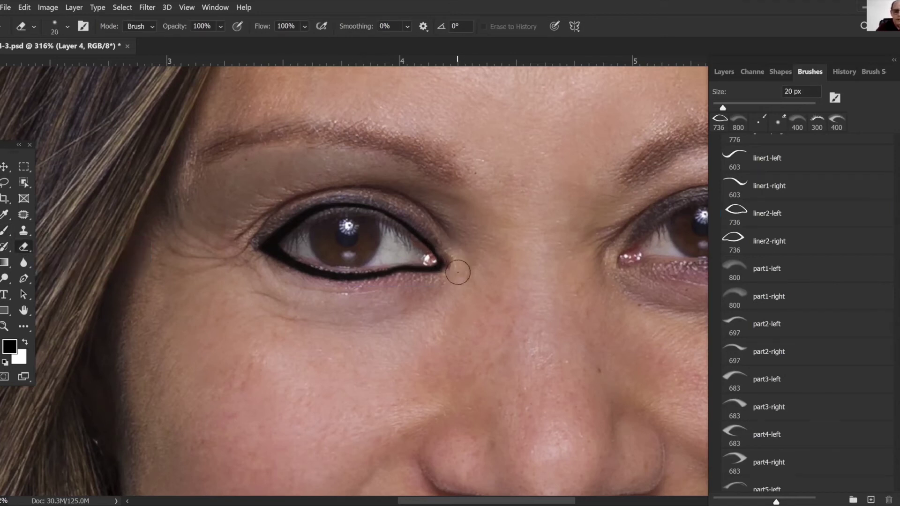
{"action": "mouse_move", "coordinate": [446, 263]}
{"action": "left_mouse_down"}
{"action": "mouse_move", "coordinate": [434, 245]}
{"action": "mouse_move", "coordinate": [455, 264]}
{"action": "mouse_move", "coordinate": [417, 268]}
{"action": "mouse_move", "coordinate": [429, 267]}
{"action": "mouse_move", "coordinate": [420, 252]}
{"action": "mouse_move", "coordinate": [432, 263]}
{"action": "mouse_move", "coordinate": [413, 282]}
{"action": "left_mouse_up"}
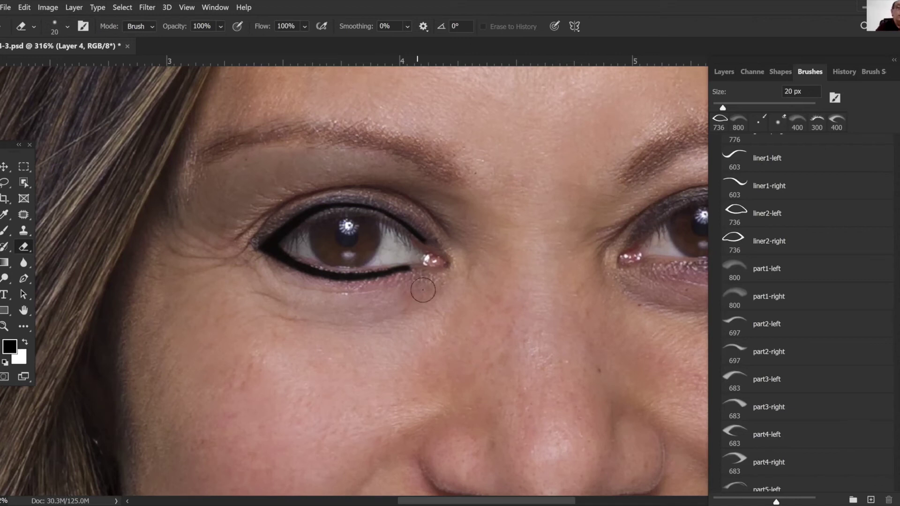
{"action": "mouse_move", "coordinate": [392, 251]}
{"action": "left_mouse_down"}
{"action": "mouse_move", "coordinate": [404, 269]}
{"action": "mouse_move", "coordinate": [398, 261]}
{"action": "left_mouse_up"}
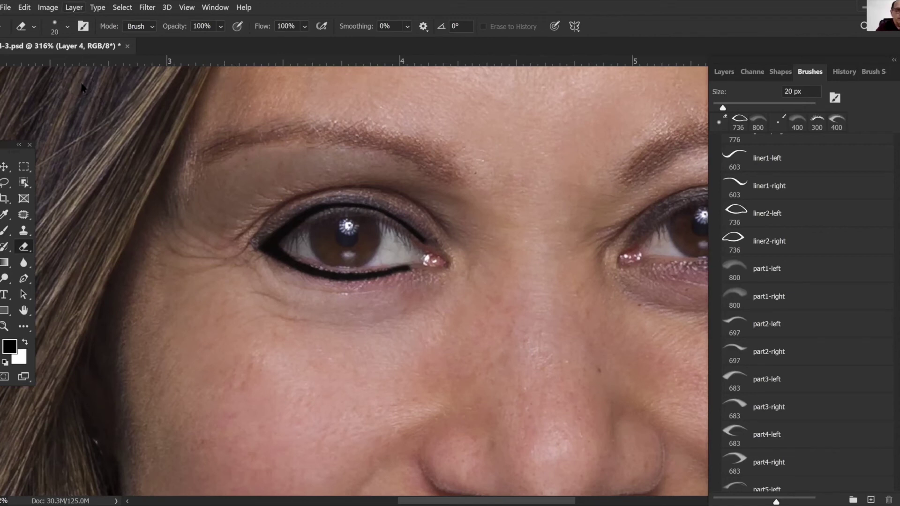
Create a new empty layer directly above the eyeliner layer in Normal mode at 100% opacity and show the layer stack
{"action": "left_click", "coordinate": [74, 7]}
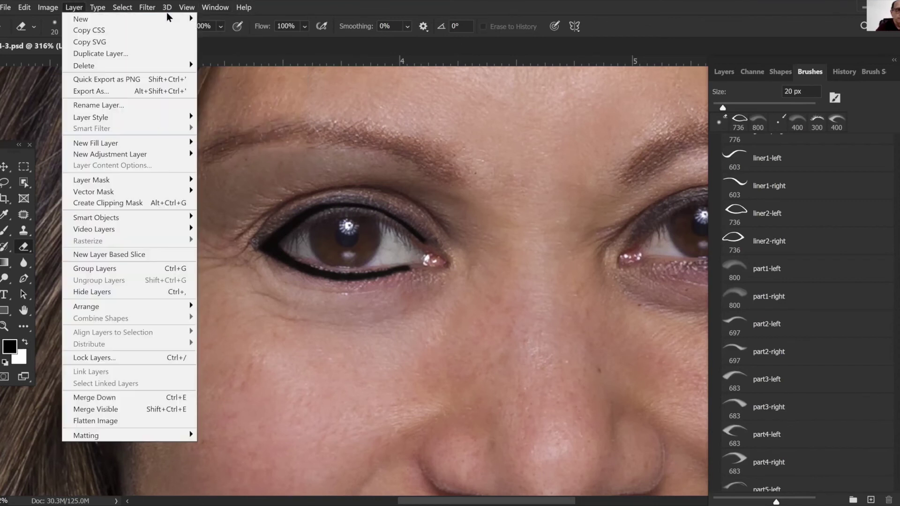
{"action": "mouse_move", "coordinate": [192, 18]}
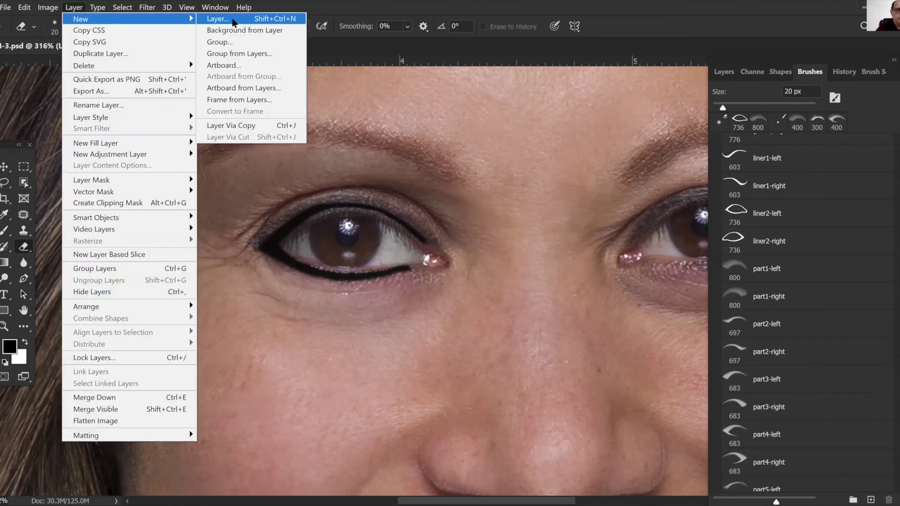
{"action": "key", "text": "Return"}
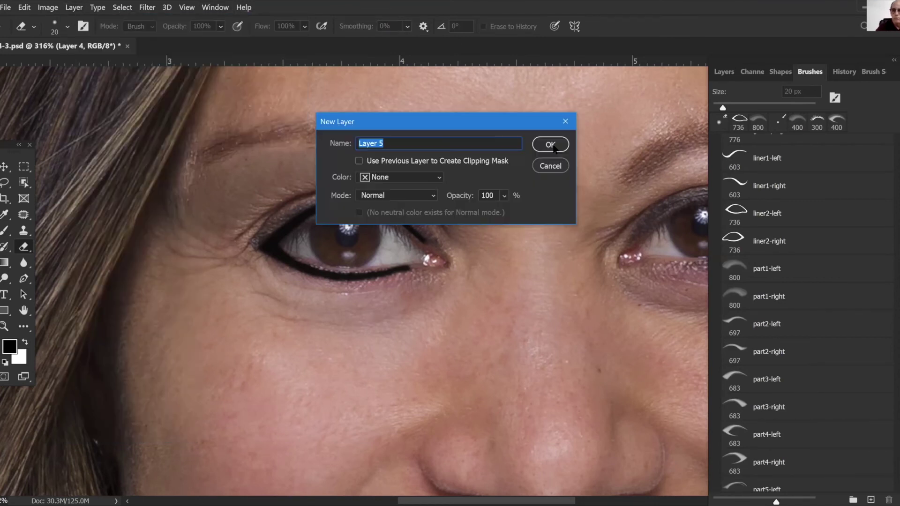
{"action": "left_click", "coordinate": [545, 145]}
{"action": "left_click", "coordinate": [724, 71]}
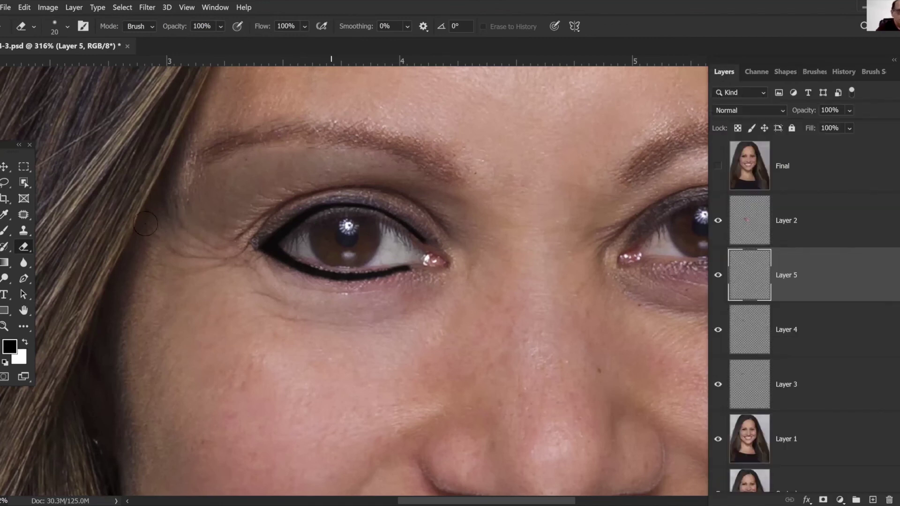
Stamp the open3-left eyelash brush in black at 728 px over the image-left eye on the empty layer
{"action": "left_click", "coordinate": [5, 231]}
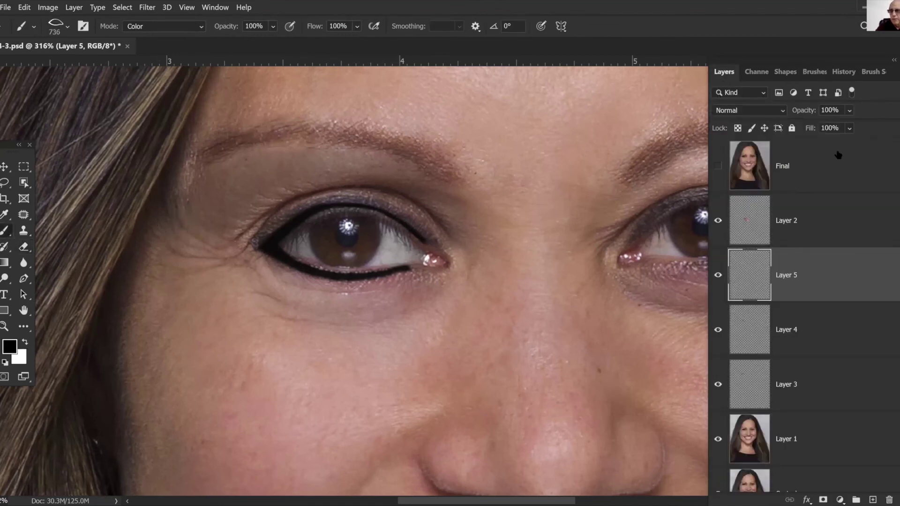
{"action": "left_click", "coordinate": [820, 72]}
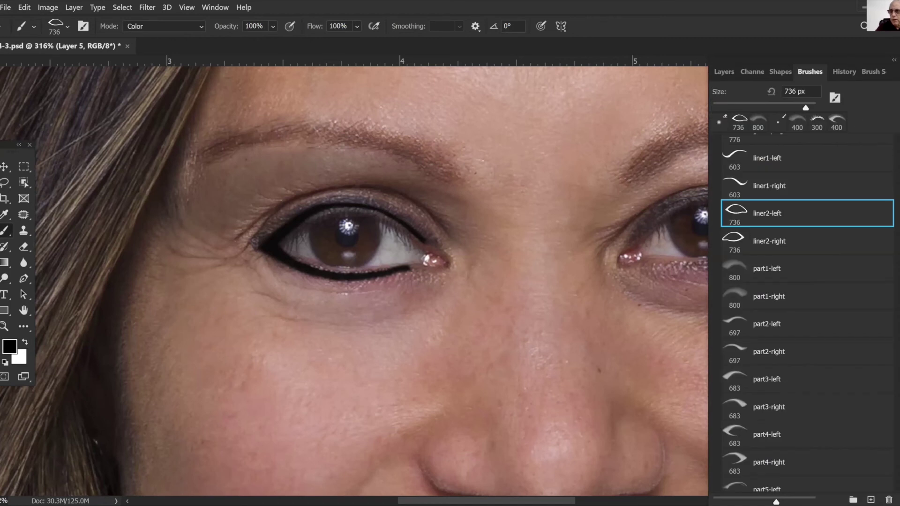
{"action": "scroll", "coordinate": [805, 314], "scroll_direction": "down", "scroll_amount": 6}
{"action": "scroll", "coordinate": [806, 314], "scroll_direction": "down", "scroll_amount": 6}
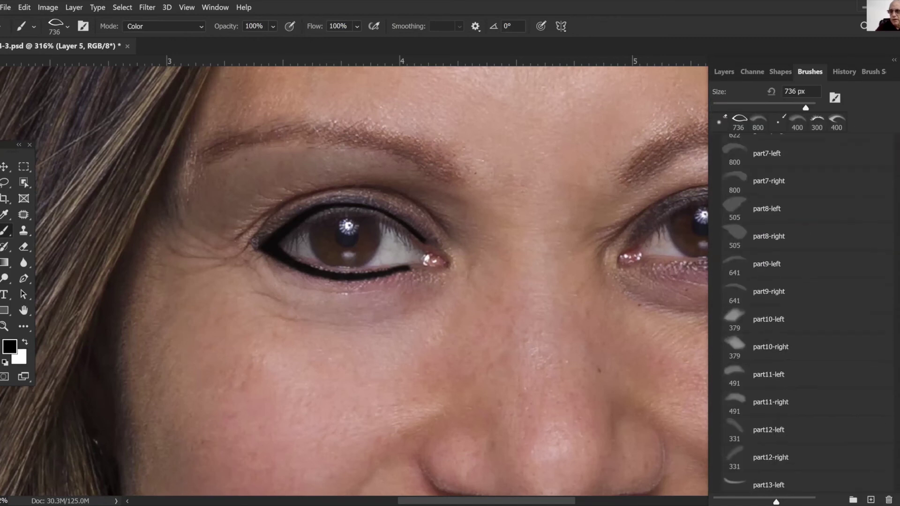
{"action": "scroll", "coordinate": [806, 314], "scroll_direction": "down", "scroll_amount": 16}
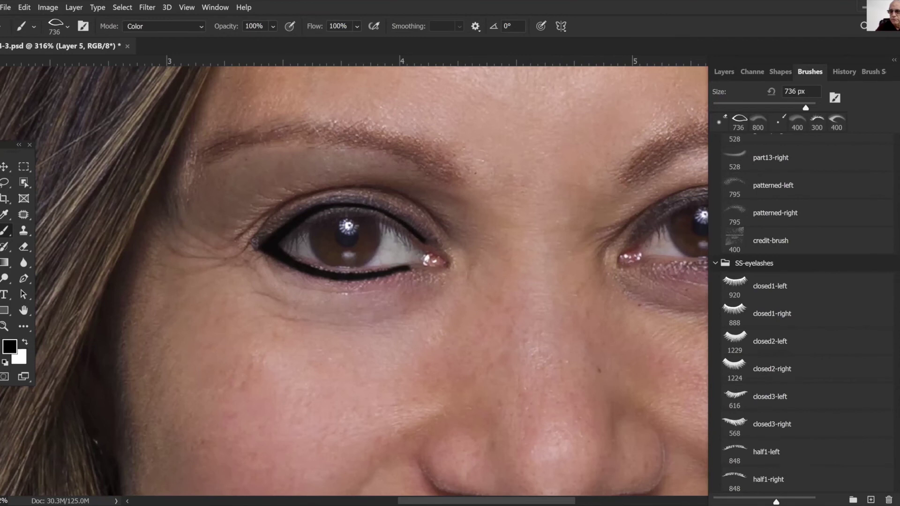
{"action": "scroll", "coordinate": [806, 314], "scroll_direction": "down", "scroll_amount": 7}
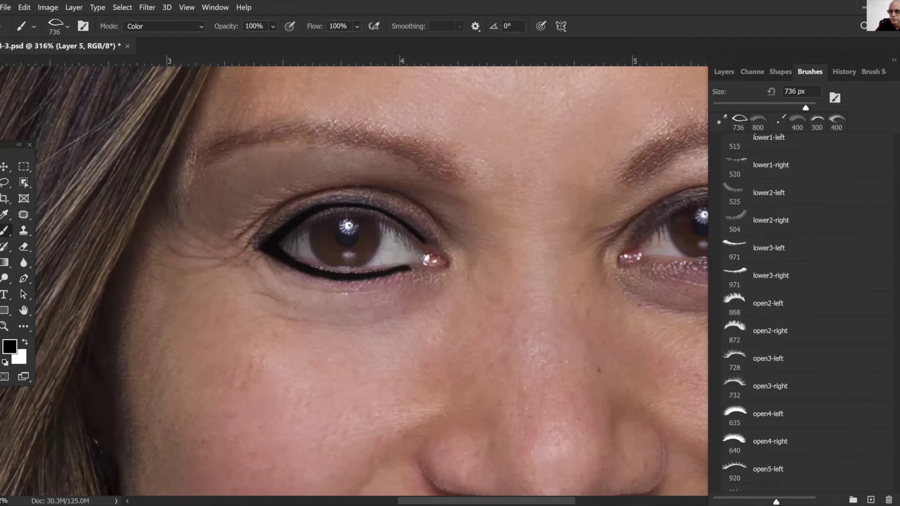
{"action": "scroll", "coordinate": [721, 263], "scroll_direction": "down", "scroll_amount": 1}
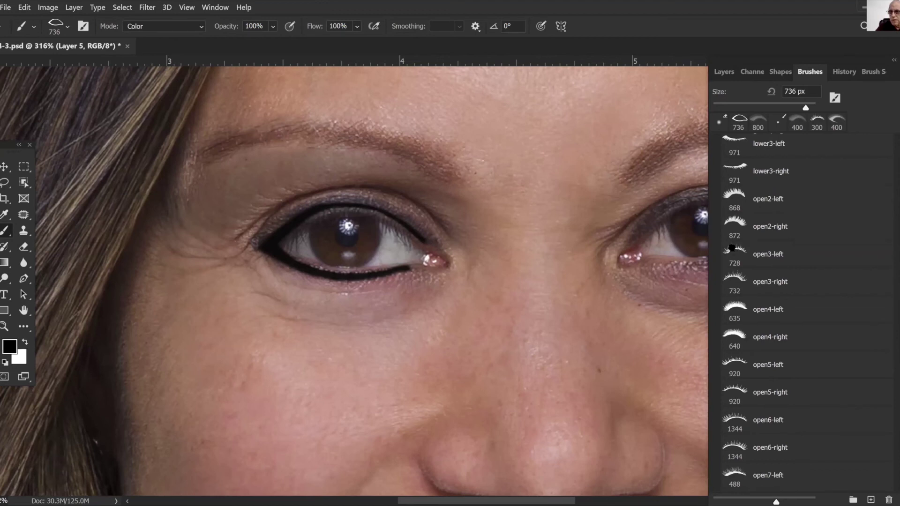
{"action": "left_click", "coordinate": [730, 252]}
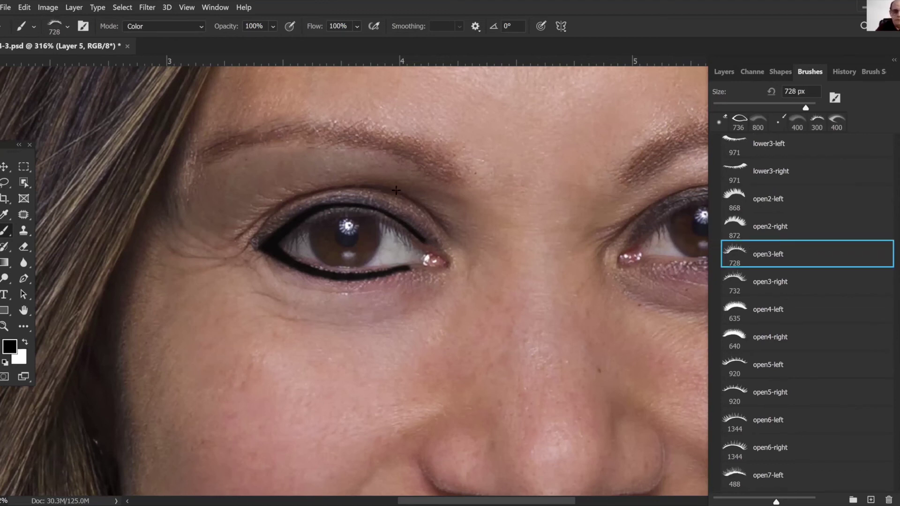
{"action": "left_click", "coordinate": [340, 207]}
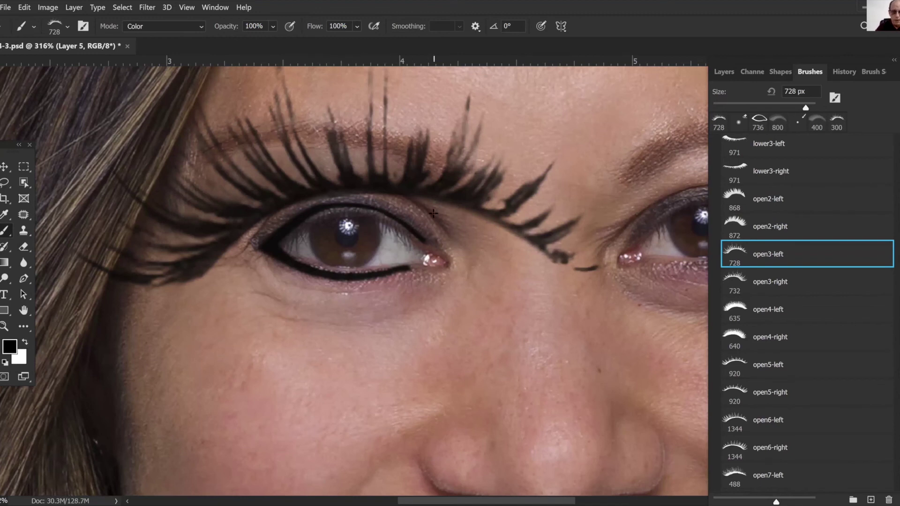
Scale the stamped eyelashes proportionally to about half size and align them with the upper lash line of the image-left eye
{"action": "key", "text": "ctrl+t"}
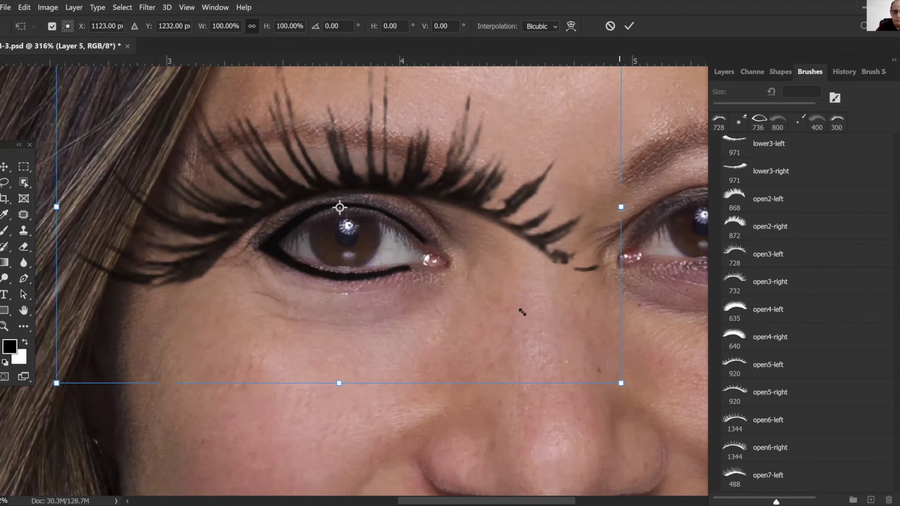
{"action": "left_click_drag", "start_coordinate": [522, 312], "coordinate": [437, 263]}
{"action": "left_click_drag", "start_coordinate": [310, 247], "coordinate": [374, 313]}
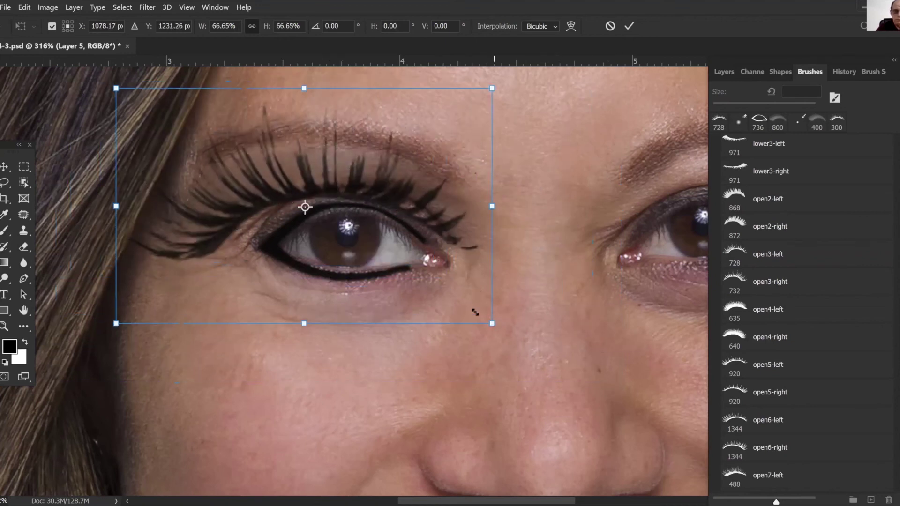
{"action": "left_click_drag", "start_coordinate": [475, 311], "coordinate": [401, 267]}
{"action": "left_click_drag", "start_coordinate": [285, 230], "coordinate": [352, 272]}
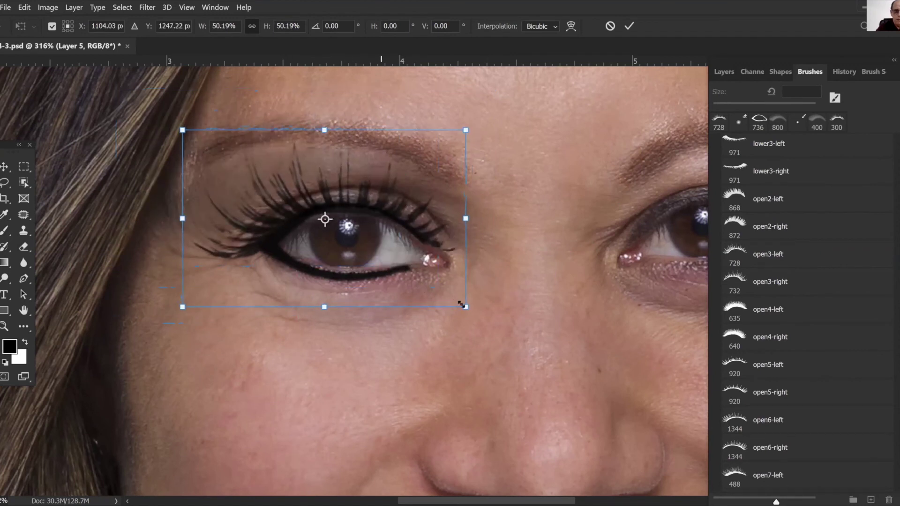
{"action": "left_click_drag", "start_coordinate": [450, 298], "coordinate": [433, 292]}
{"action": "mouse_move", "coordinate": [372, 263]}
{"action": "left_mouse_down"}
{"action": "mouse_move", "coordinate": [383, 269]}
{"action": "mouse_move", "coordinate": [380, 255]}
{"action": "left_mouse_up"}
{"action": "key", "text": "Return"}
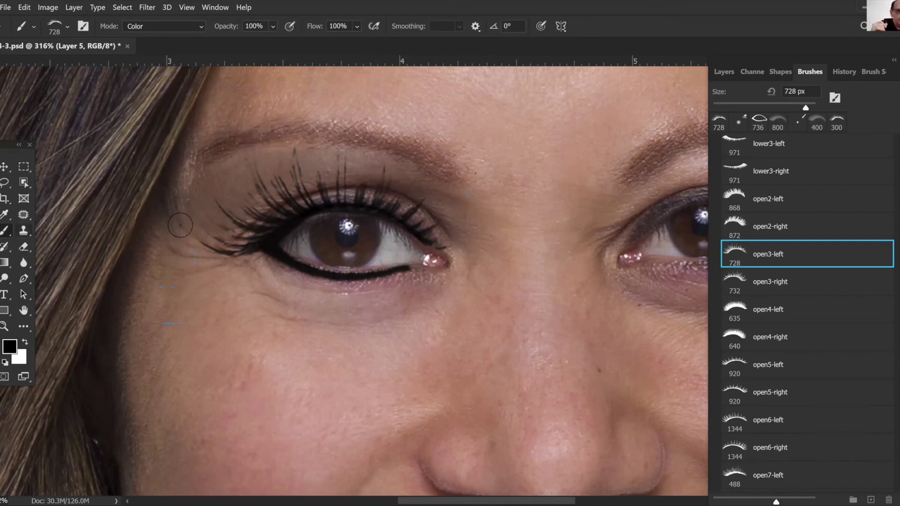
Trim the overlong upper and outer lash tips and the inner-corner strays with a 20 px eraser at 100% opacity
{"action": "key", "text": "e"}
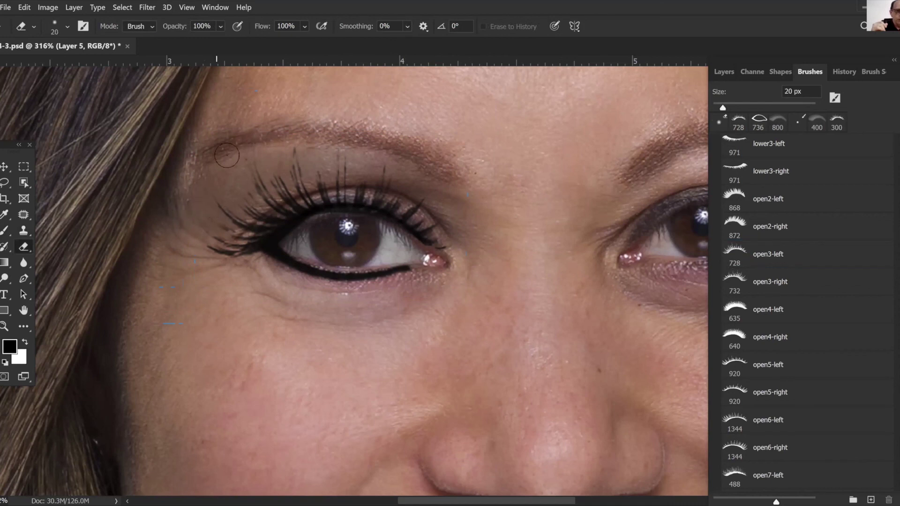
{"action": "mouse_move", "coordinate": [242, 157]}
{"action": "left_mouse_down"}
{"action": "mouse_move", "coordinate": [340, 152]}
{"action": "mouse_move", "coordinate": [353, 168]}
{"action": "left_mouse_up"}
{"action": "left_click_drag", "start_coordinate": [456, 239], "coordinate": [446, 242]}
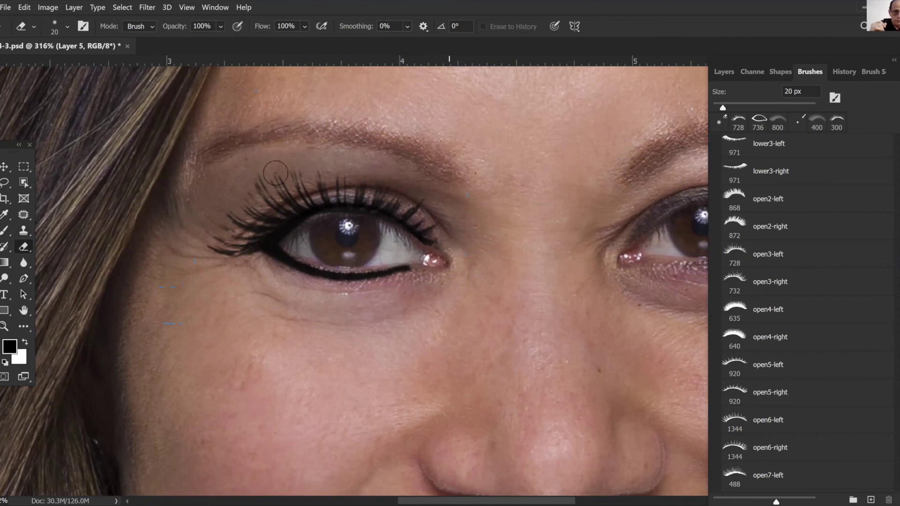
{"action": "mouse_move", "coordinate": [254, 182]}
{"action": "left_mouse_down"}
{"action": "mouse_move", "coordinate": [206, 251]}
{"action": "mouse_move", "coordinate": [209, 222]}
{"action": "left_mouse_up"}
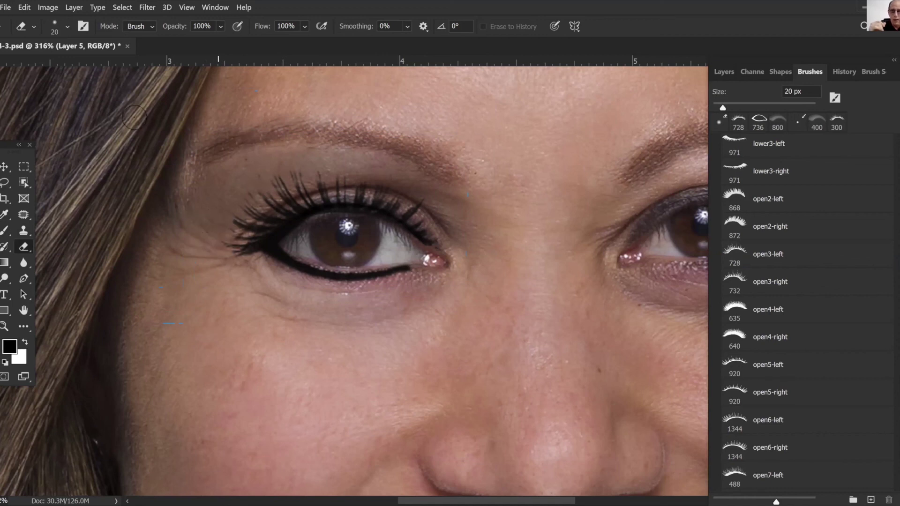
Lower the eyelash layer's opacity to 80% and view the whole face
{"action": "left_click", "coordinate": [721, 73]}
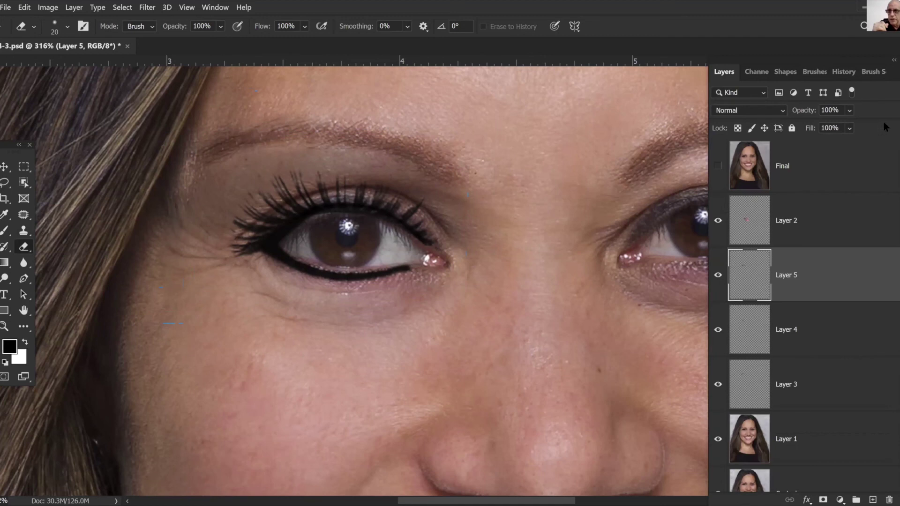
{"action": "left_click_drag", "start_coordinate": [887, 125], "coordinate": [880, 131]}
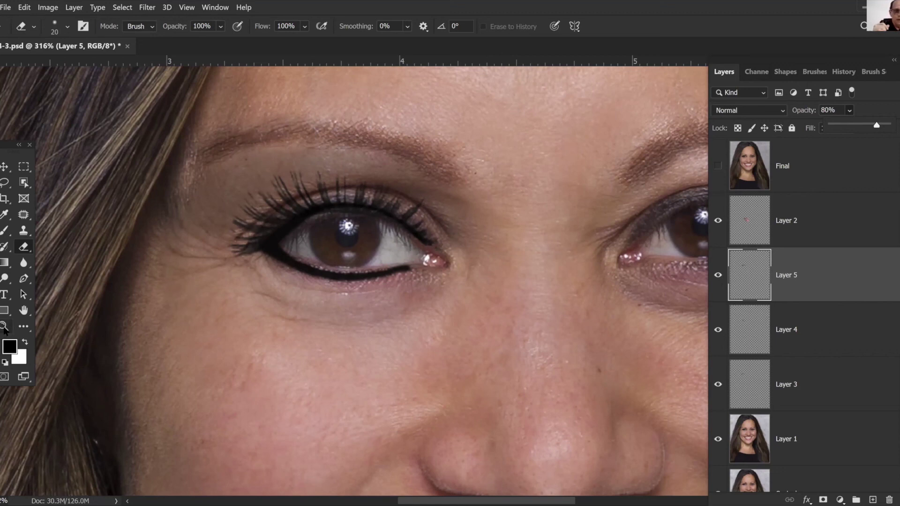
{"action": "left_click", "coordinate": [4, 327]}
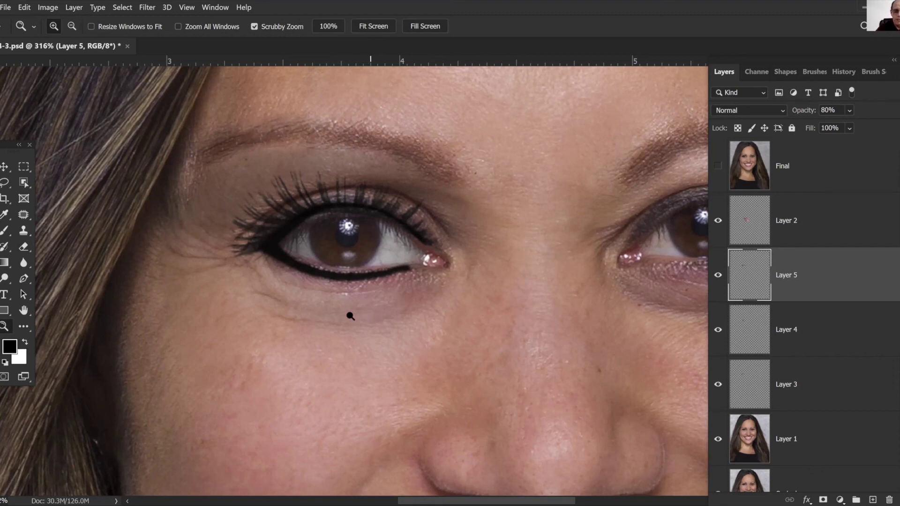
{"action": "left_click_drag", "start_coordinate": [369, 327], "coordinate": [422, 313]}
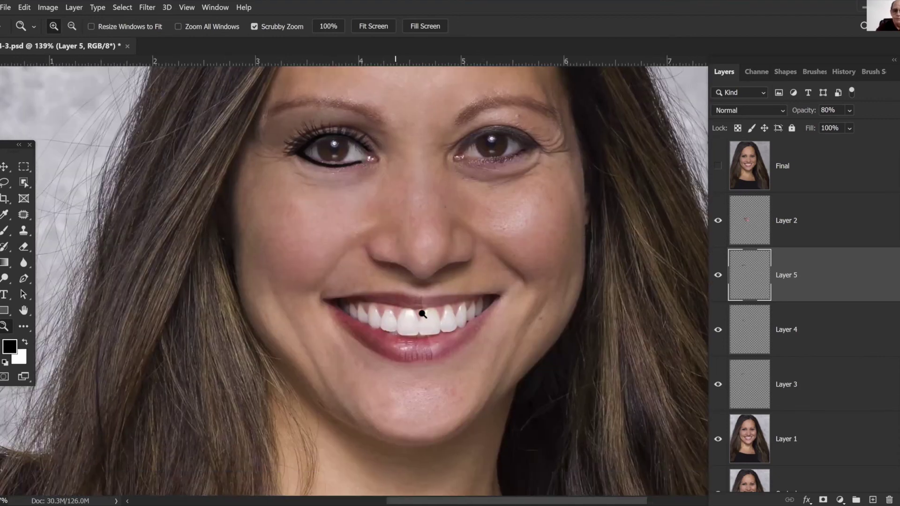